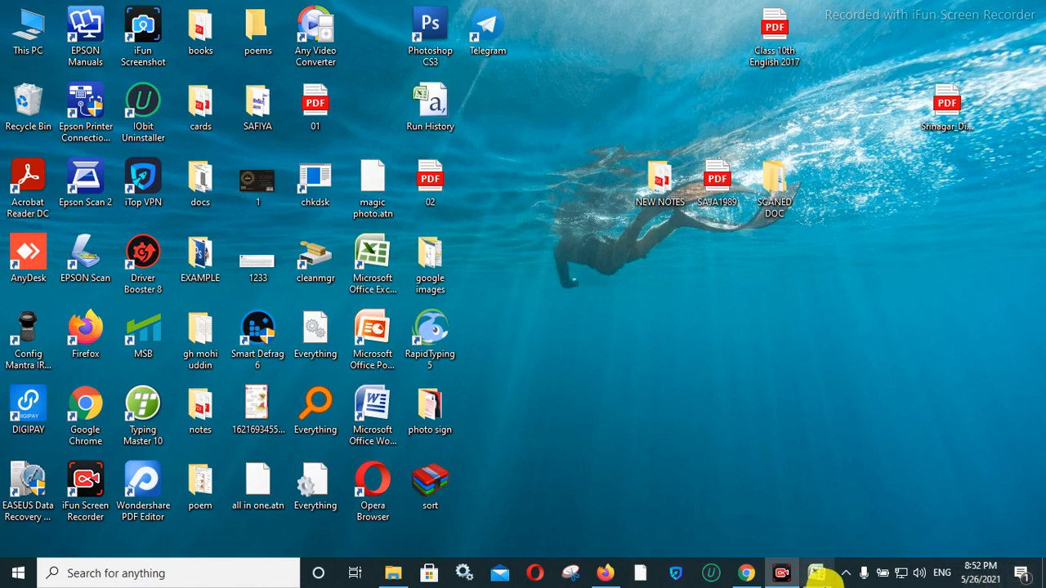
- Switch to the blank Microsoft Excel workbook and view the font formatting options for cell A1 without changing them
mouse_move(819, 577)
left_click(820, 576)
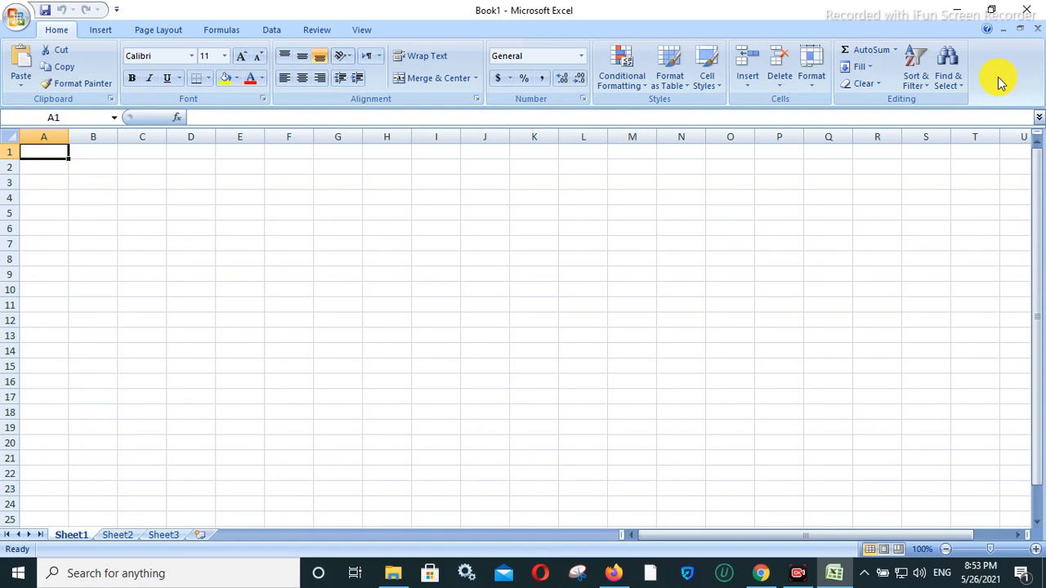
left_click(261, 100)
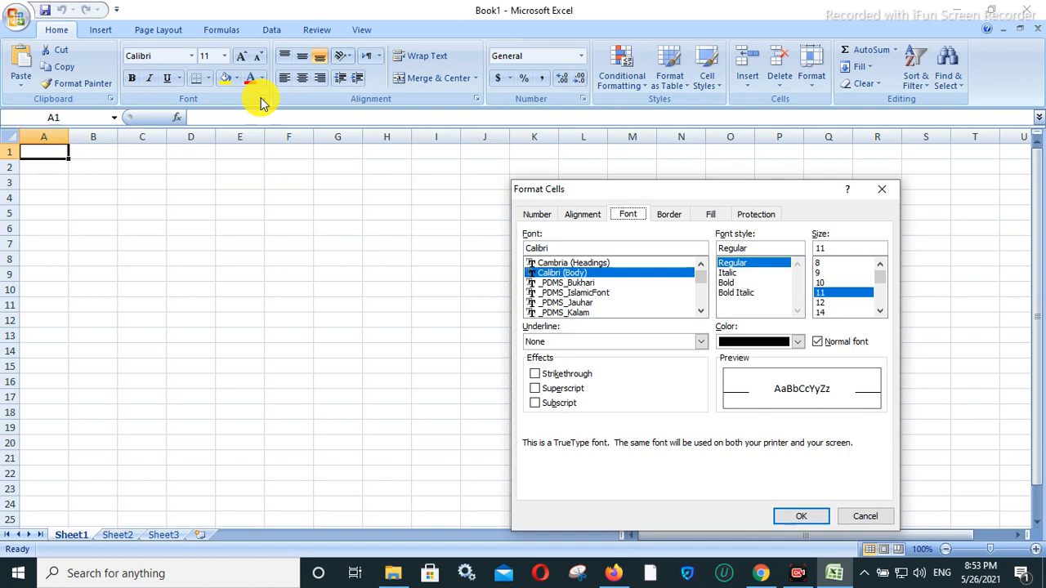
left_click(882, 189)
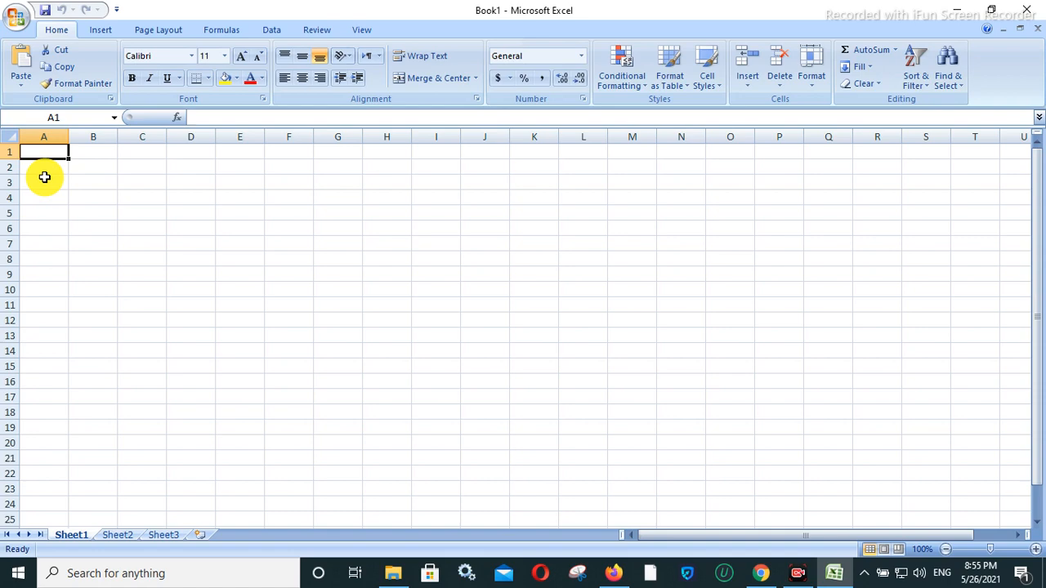
- Enter the title "STATEMENT OF MONTHLY ITEMS BORROWED FORM NEARBY SHOP" in cell A1
type("STATEMENT OF MONTHL")
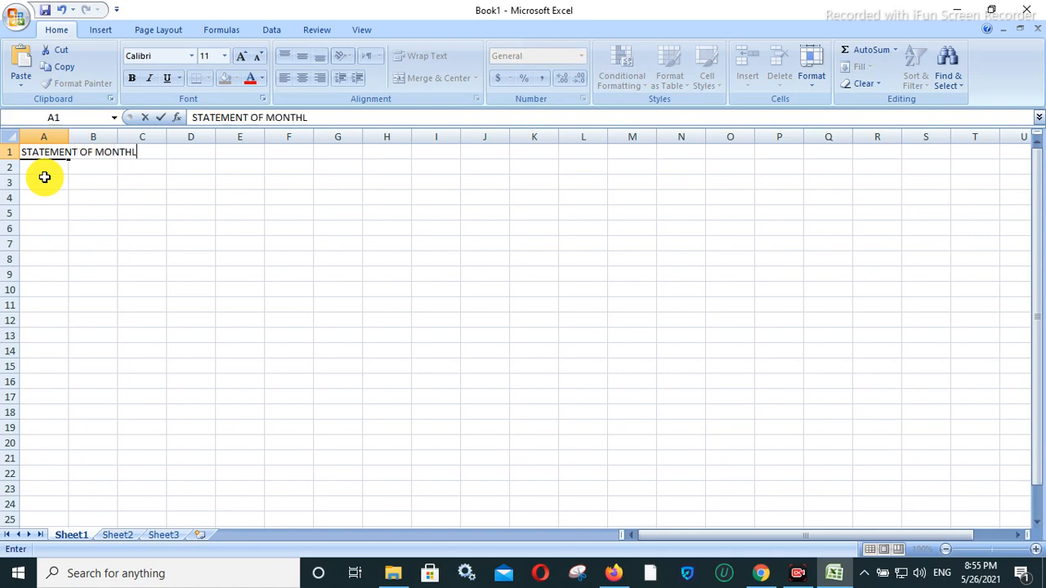
type("Y ITEMS BORROWED ")
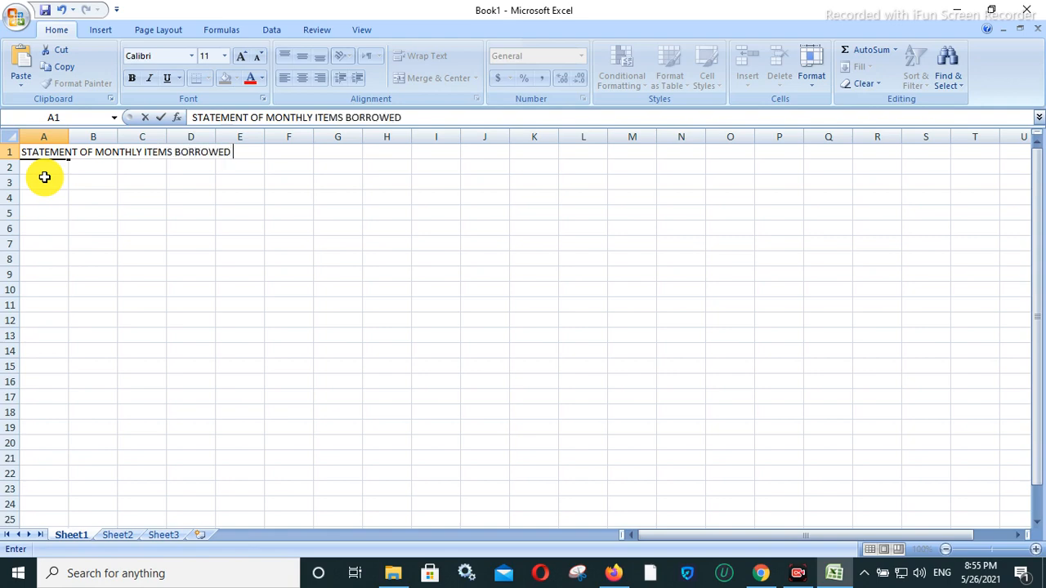
type("FOREM")
key("BackSpace")
key("BackSpace")
type("RM NEARBY")
type("SHOP")
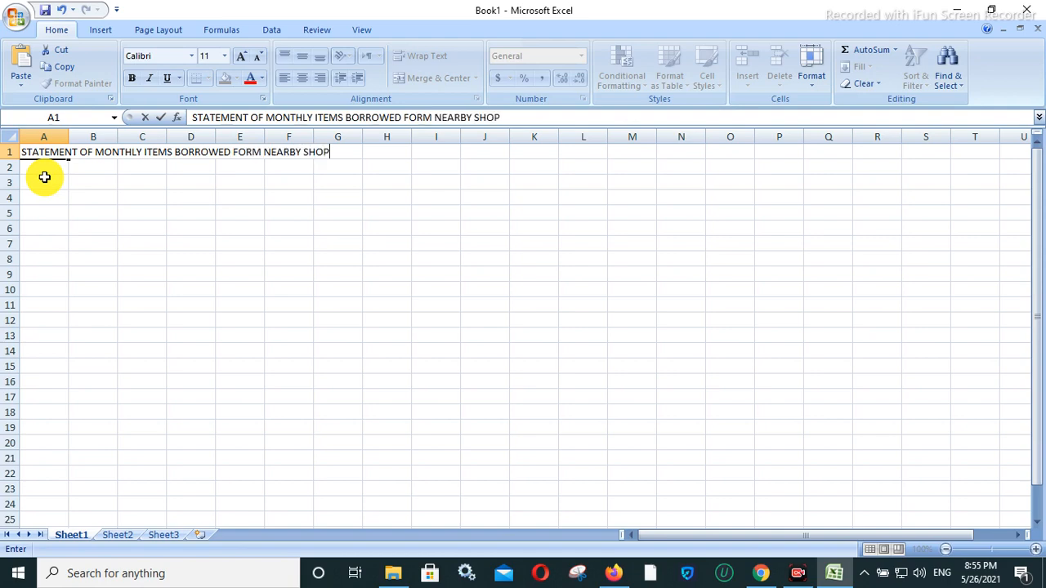
left_click(195, 152)
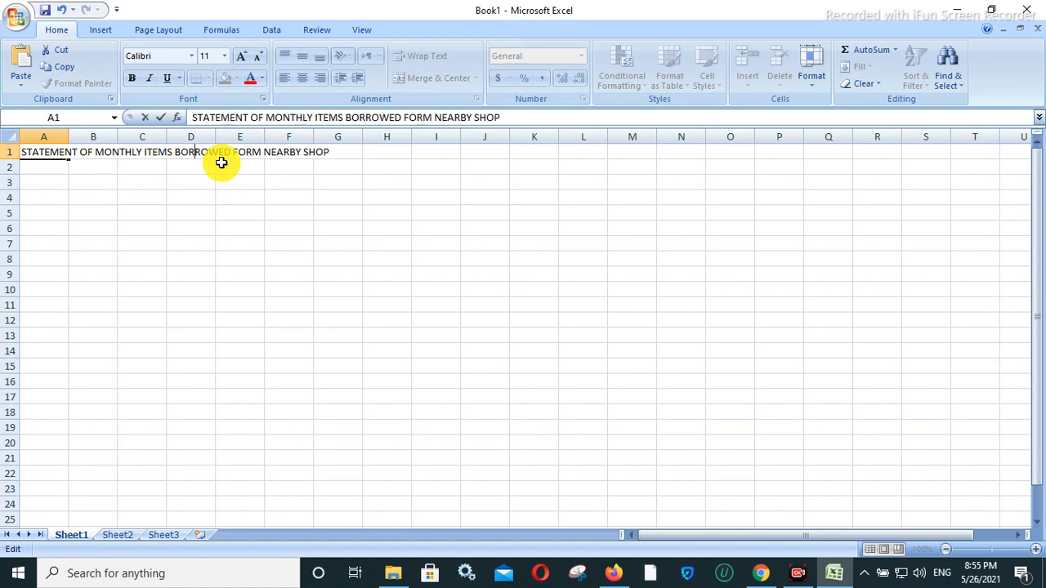
- Enter the column headings PEN, COPIES, EATABLES and SPICES in cells A2 to D2
left_click(44, 165)
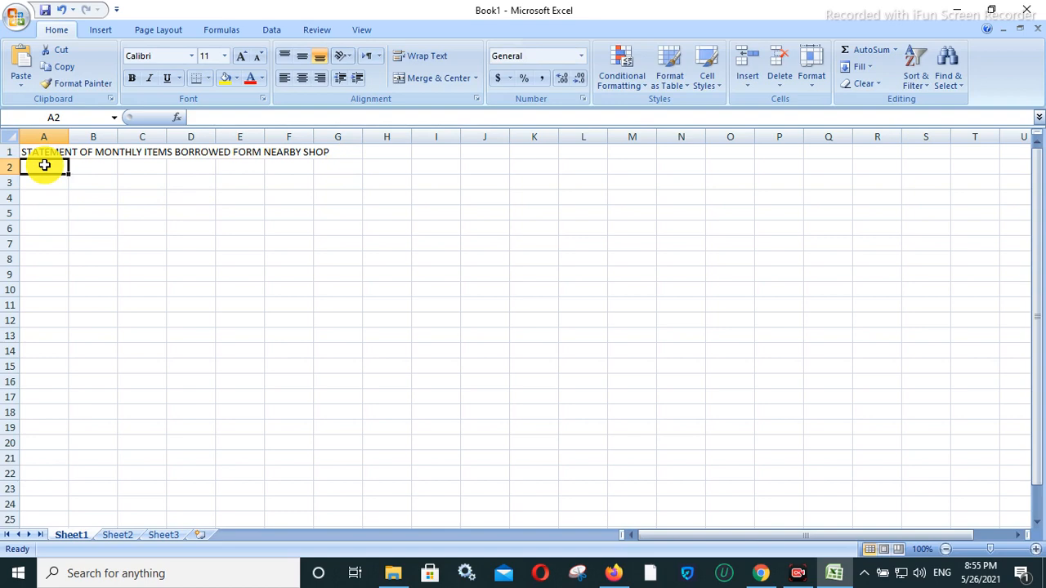
type("P")
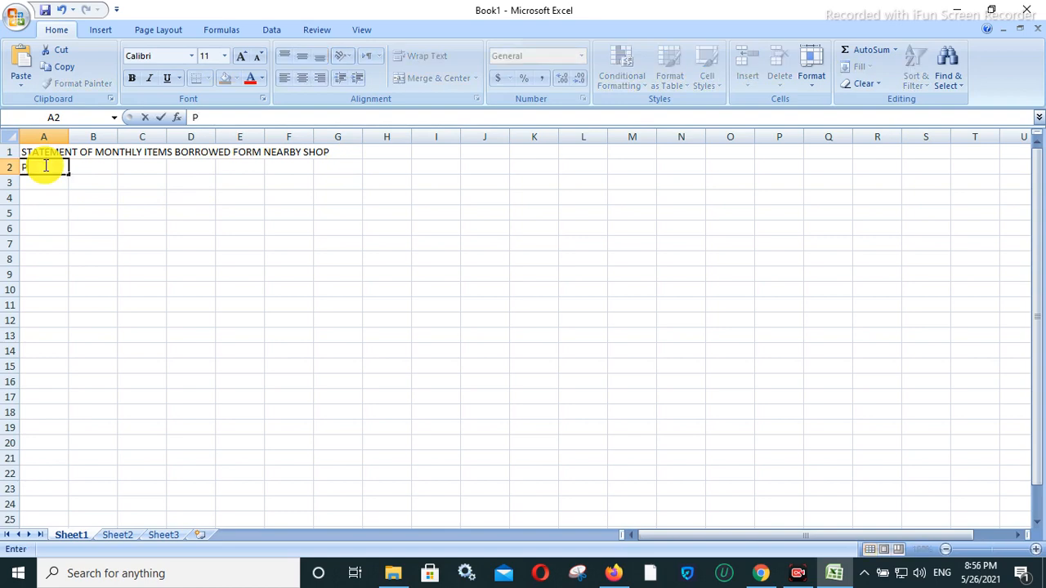
type("EN")
key("Tab")
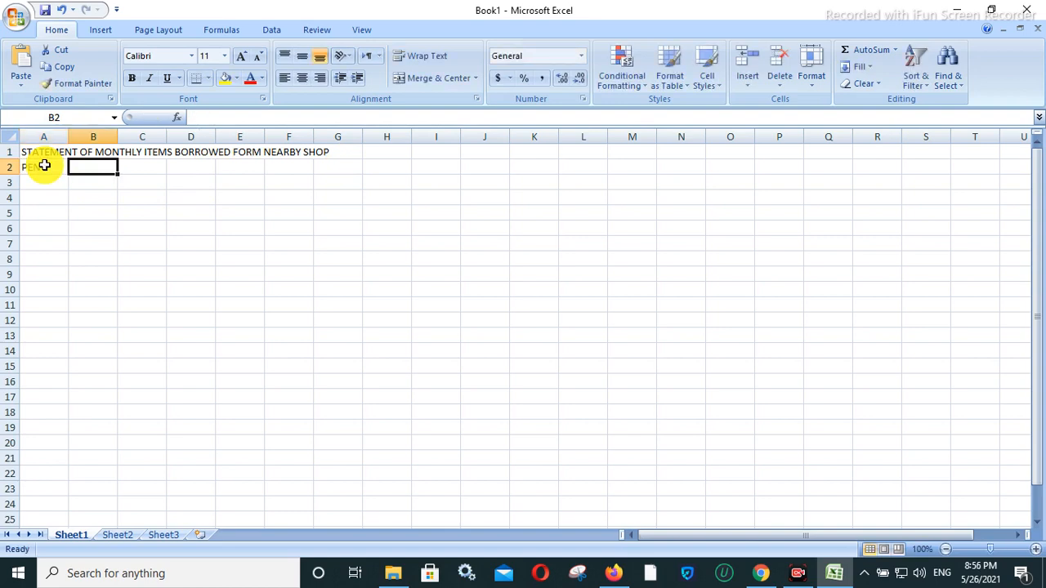
type("COPIES")
key("Tab")
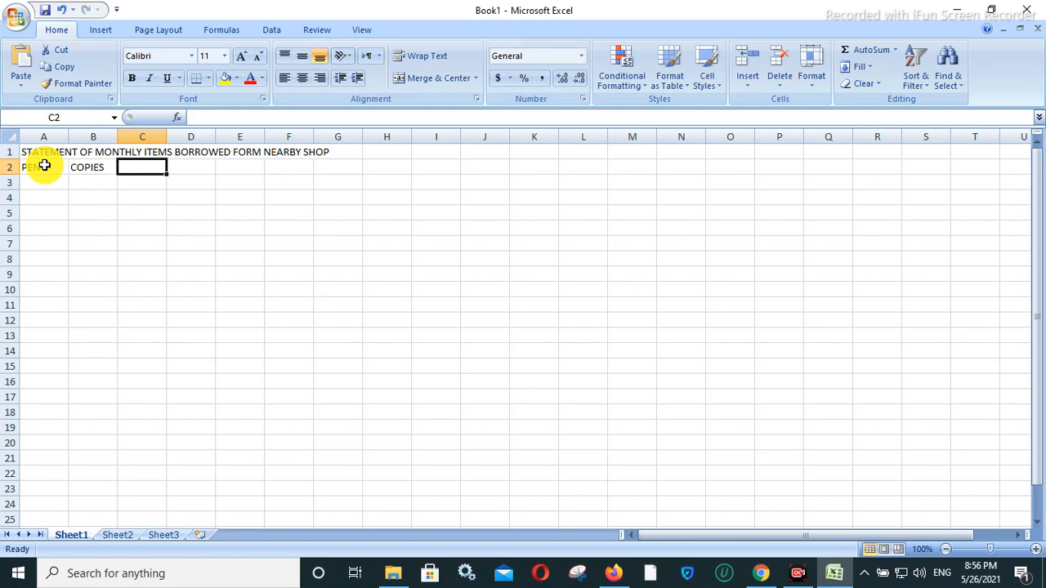
type("EA")
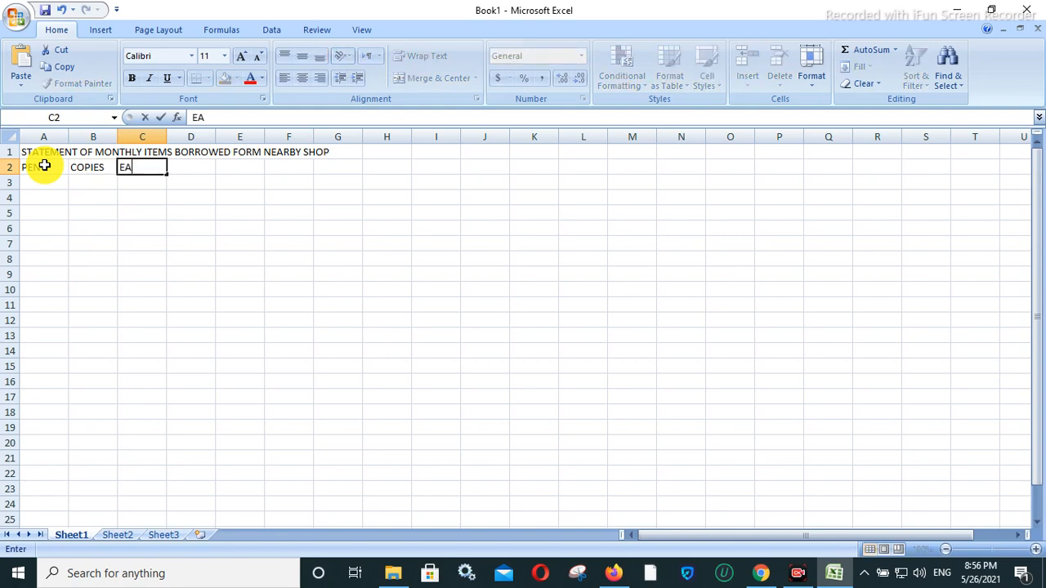
type("TABLES")
key("Tab")
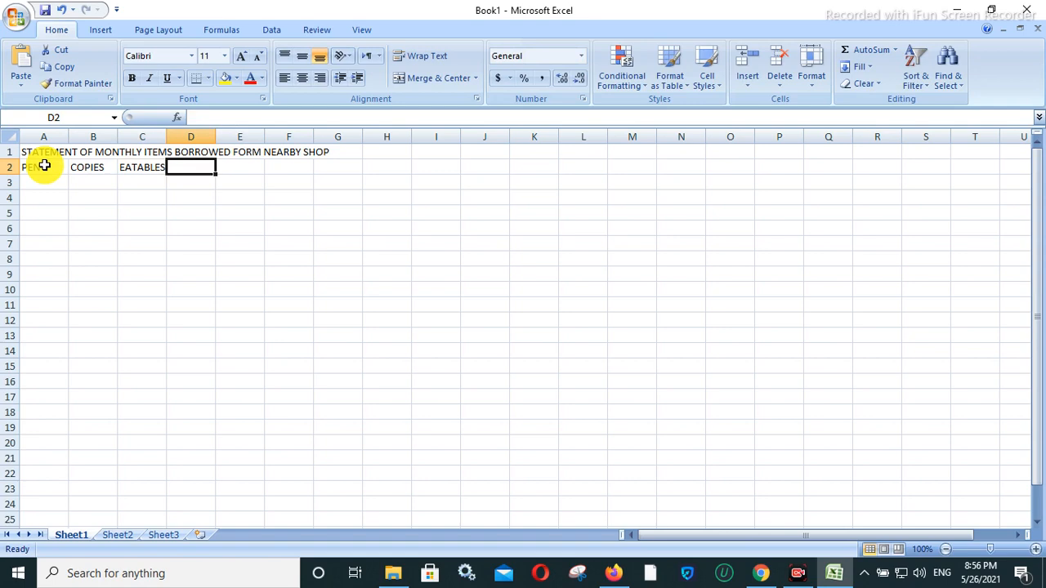
type("SPICES")
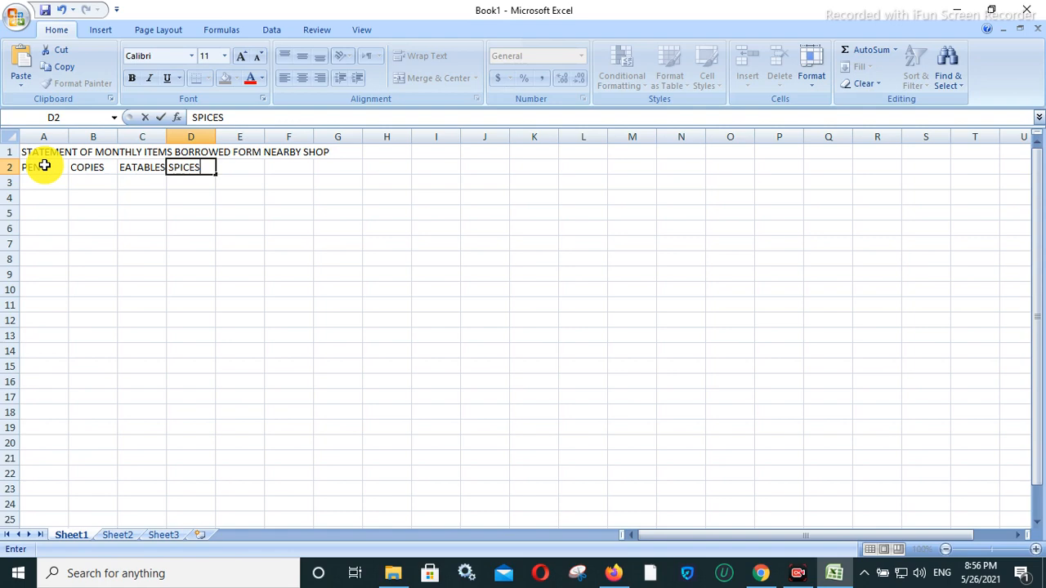
- Fill in the quantities 10, 2, 4 and 1 under the four item headings in cells A3 to D3
left_click(37, 188)
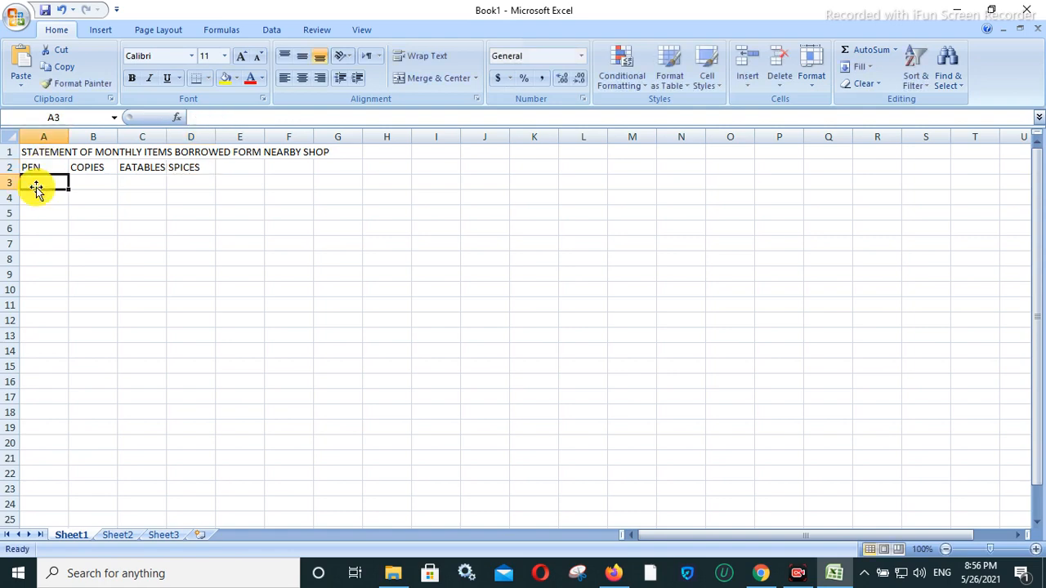
type("10")
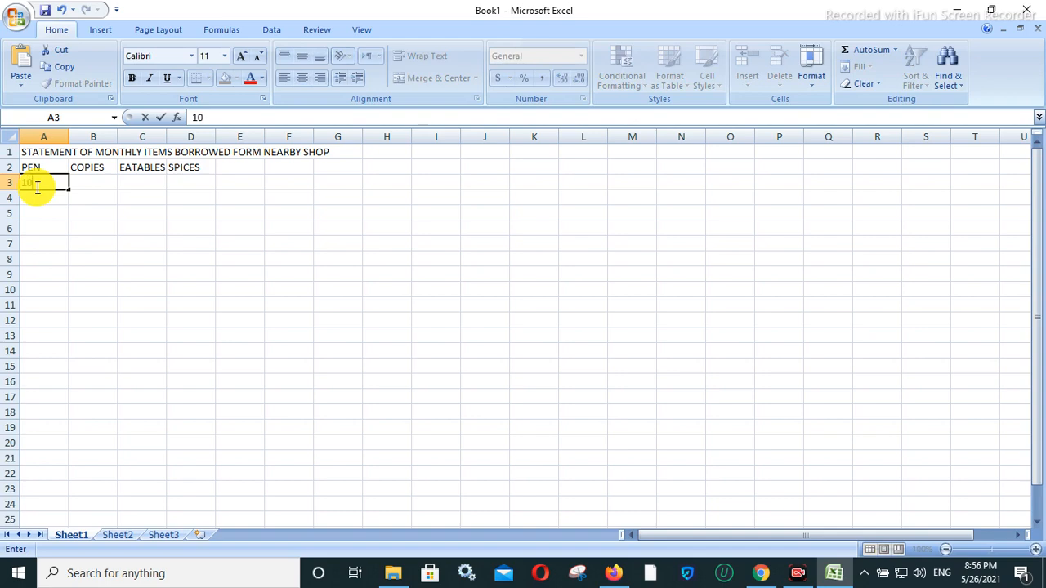
key("Tab")
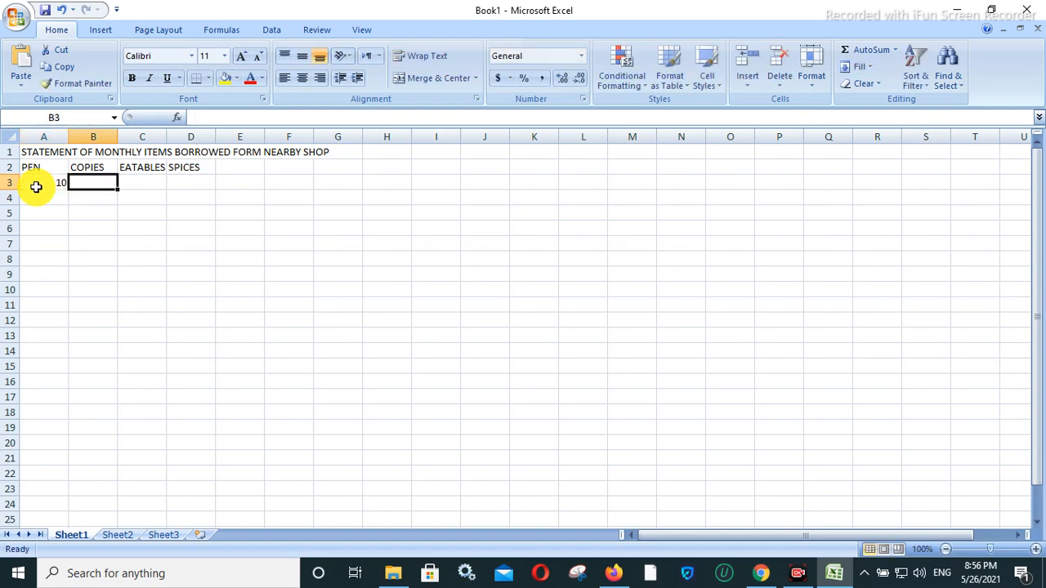
type("2")
key("Tab")
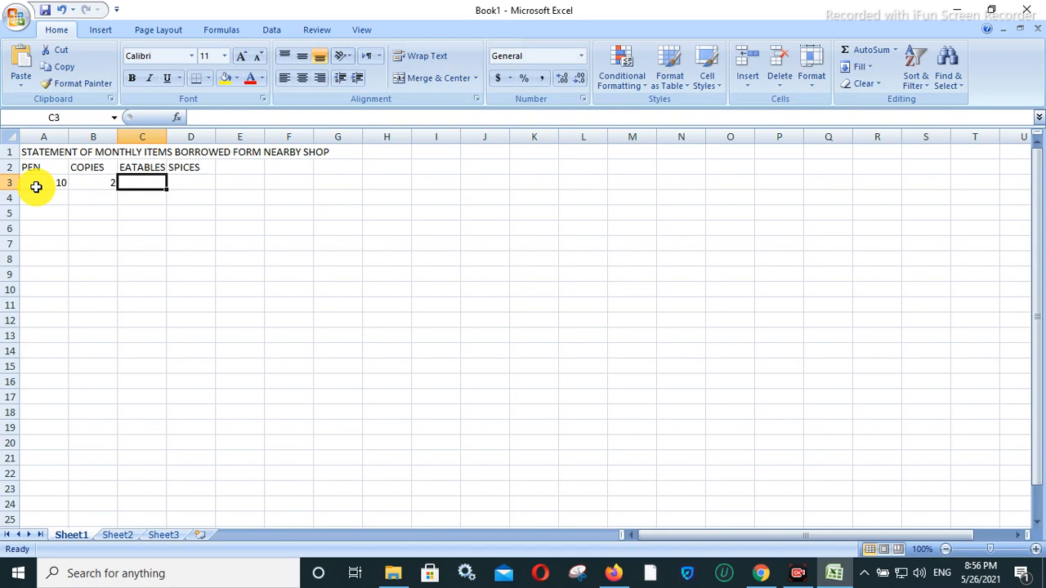
type("4")
key("Tab")
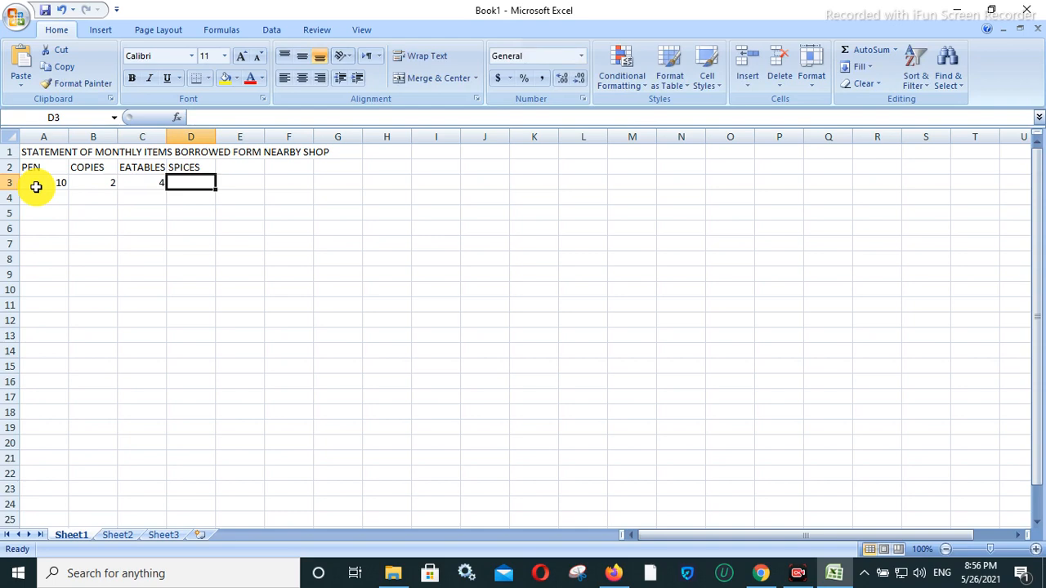
type("1")
key("Tab")
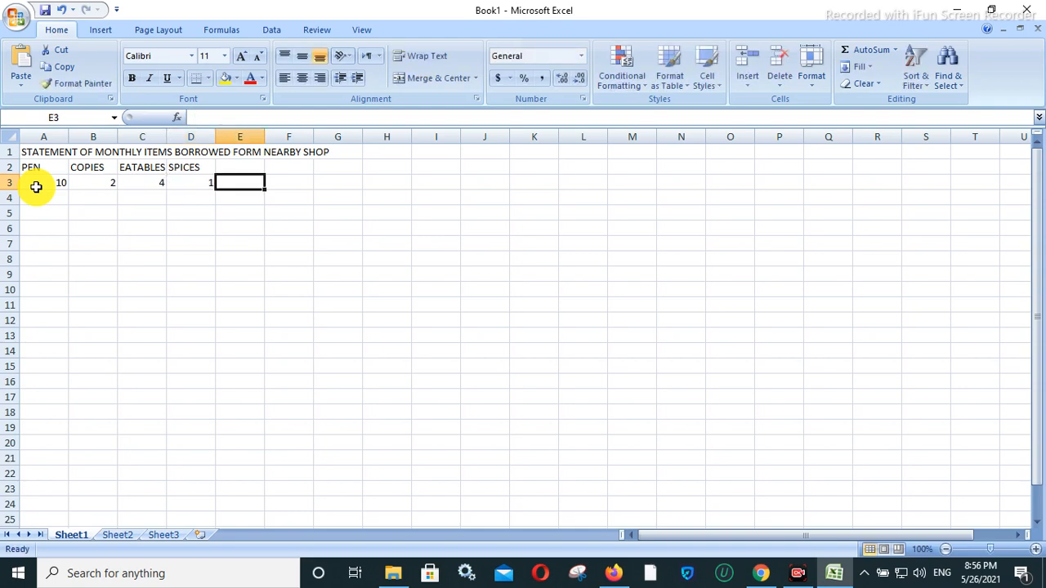
- Add the heading TOTAL in cell E2, beside SPICES
key("Up")
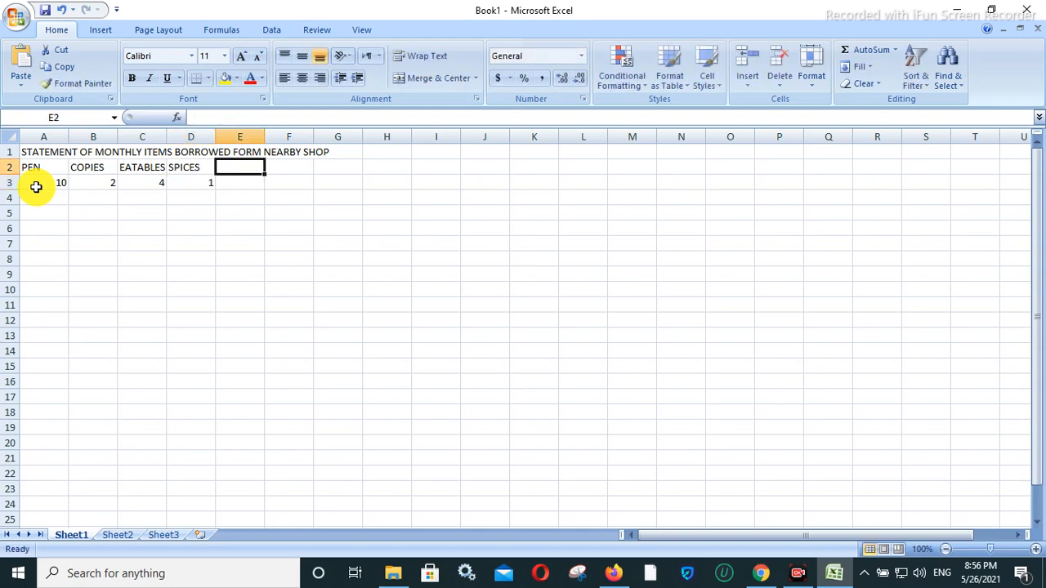
type("TOTAL")
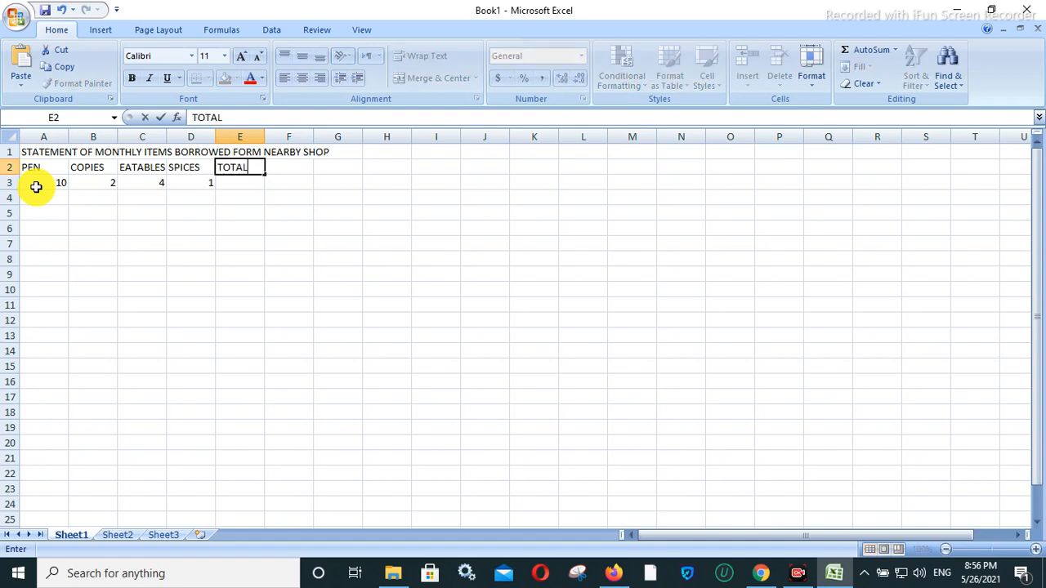
key("Return")
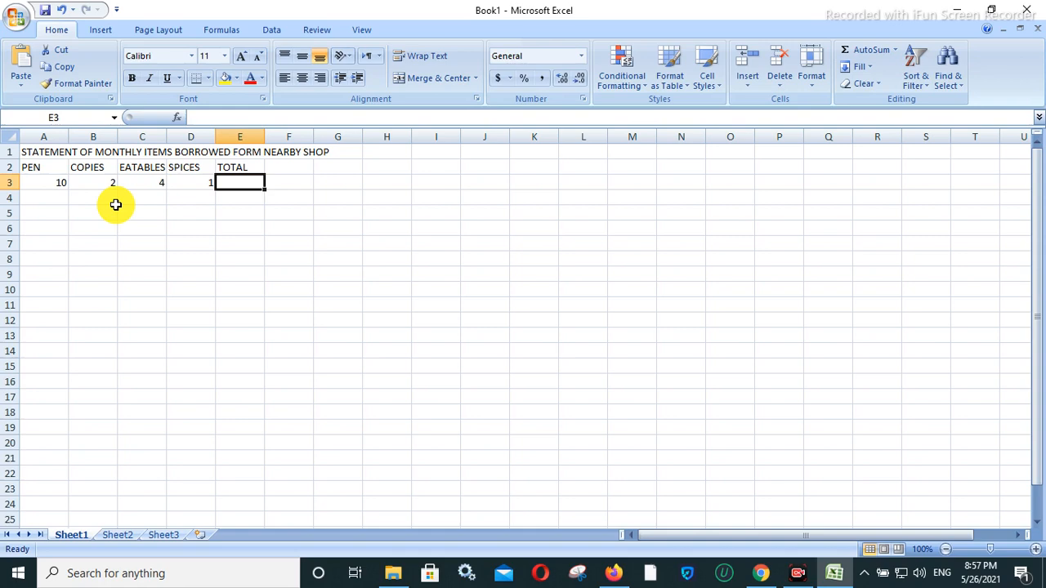
- Enter the formula =SUM(a3,d3) in cell E3 under TOTAL
type("=")
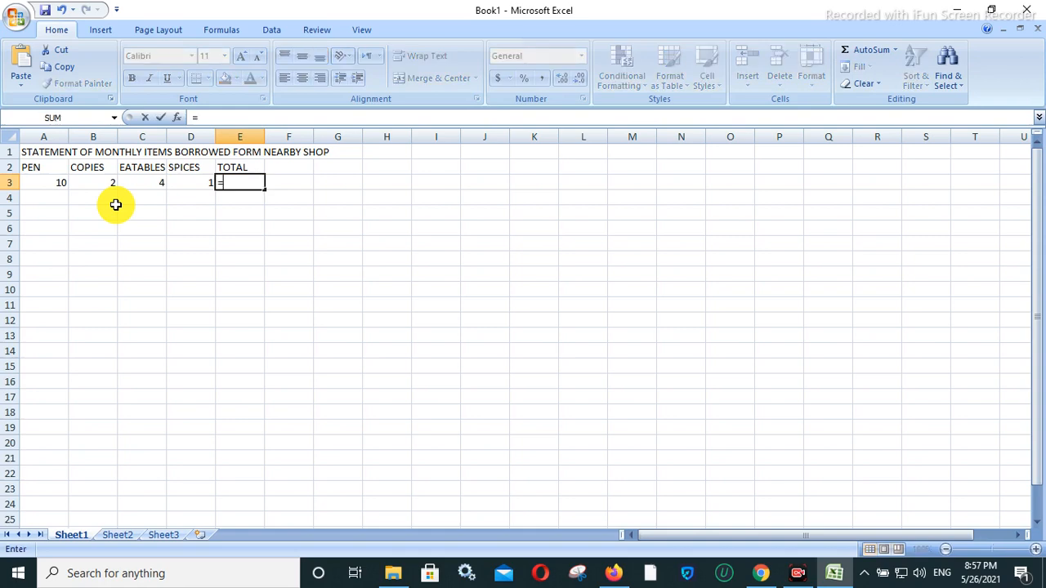
type("SUM")
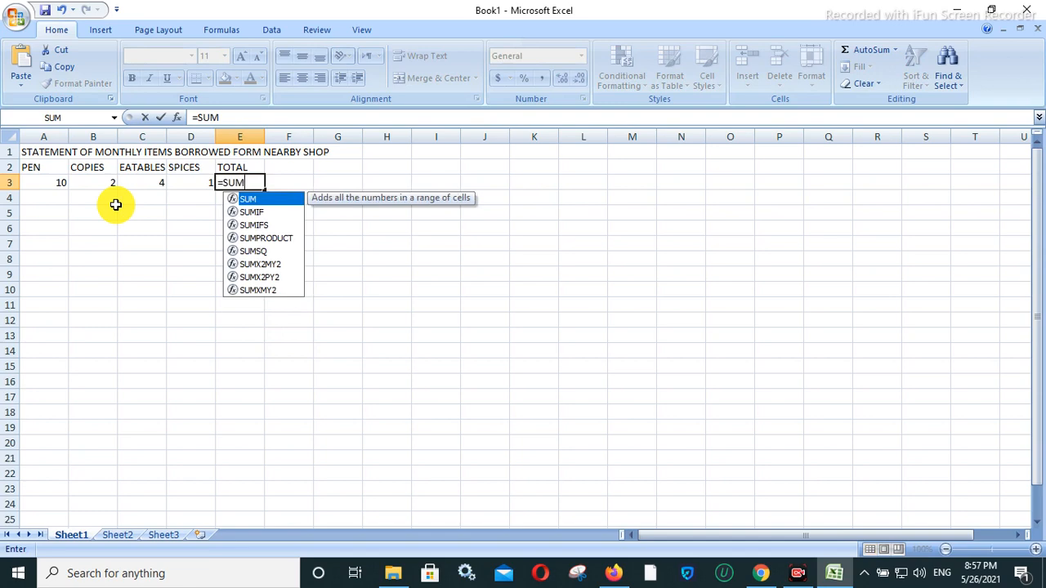
type("(")
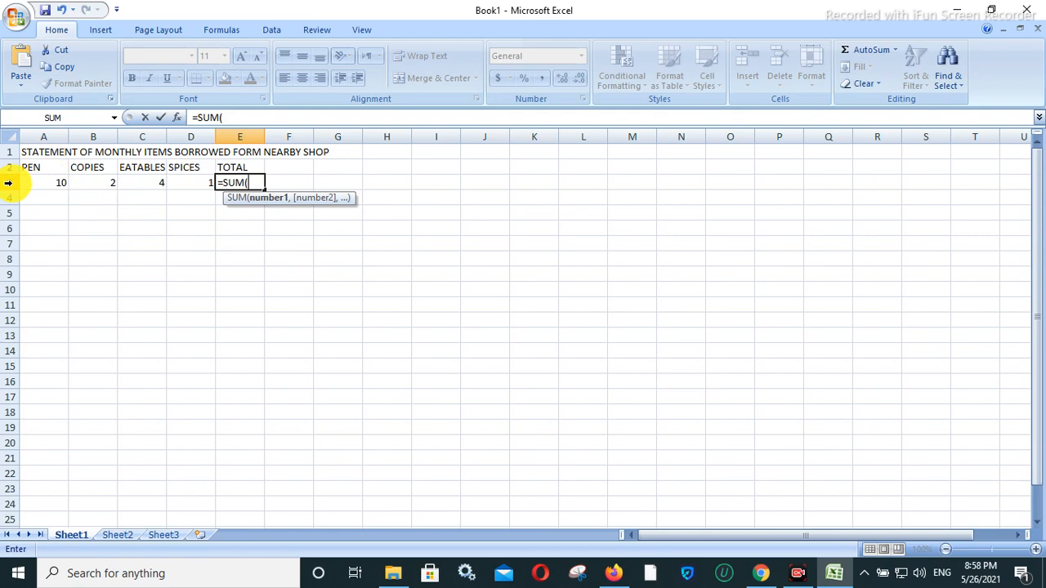
type("a")
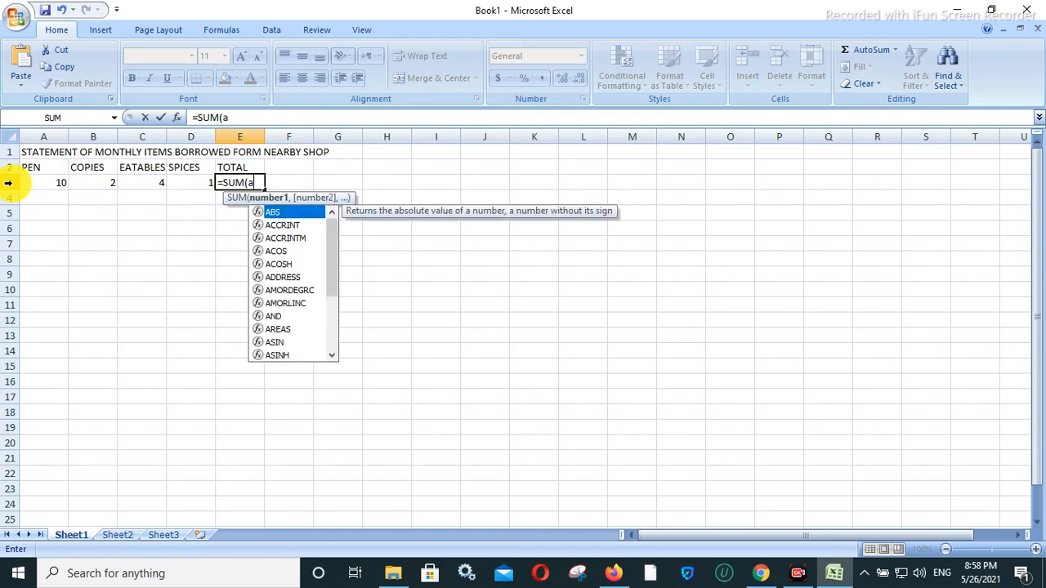
type("3")
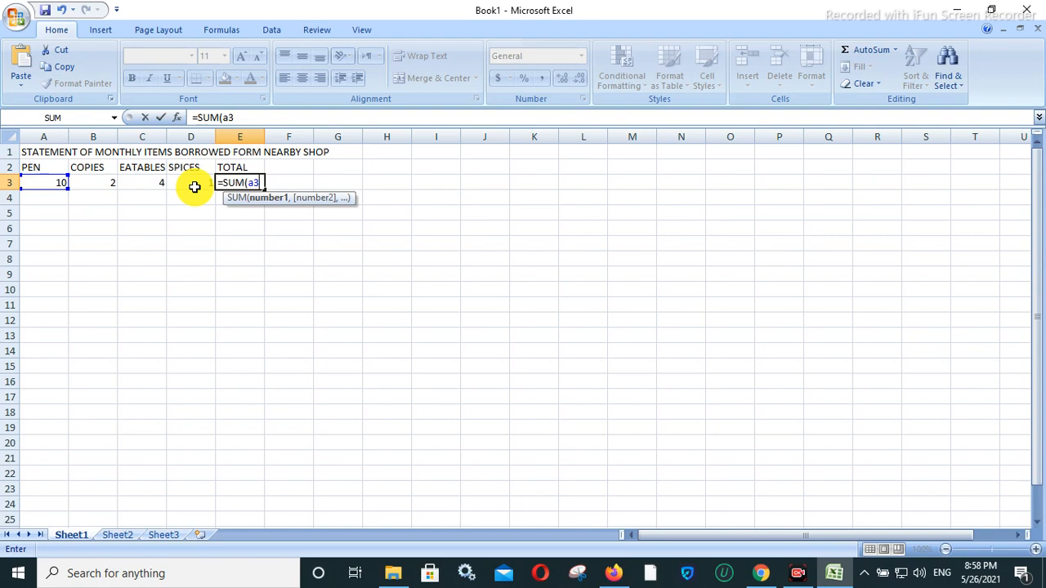
type(",")
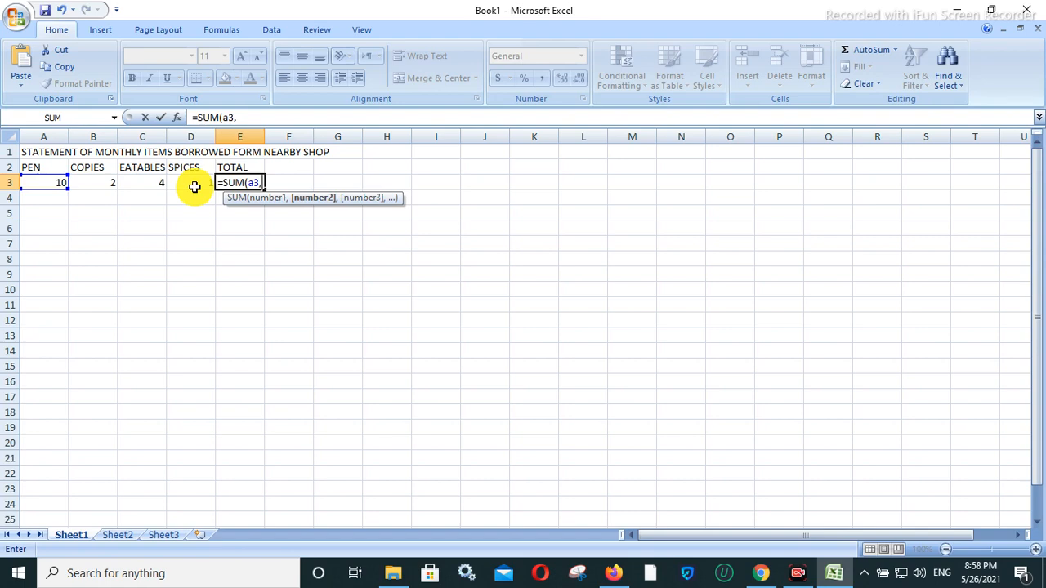
type("d")
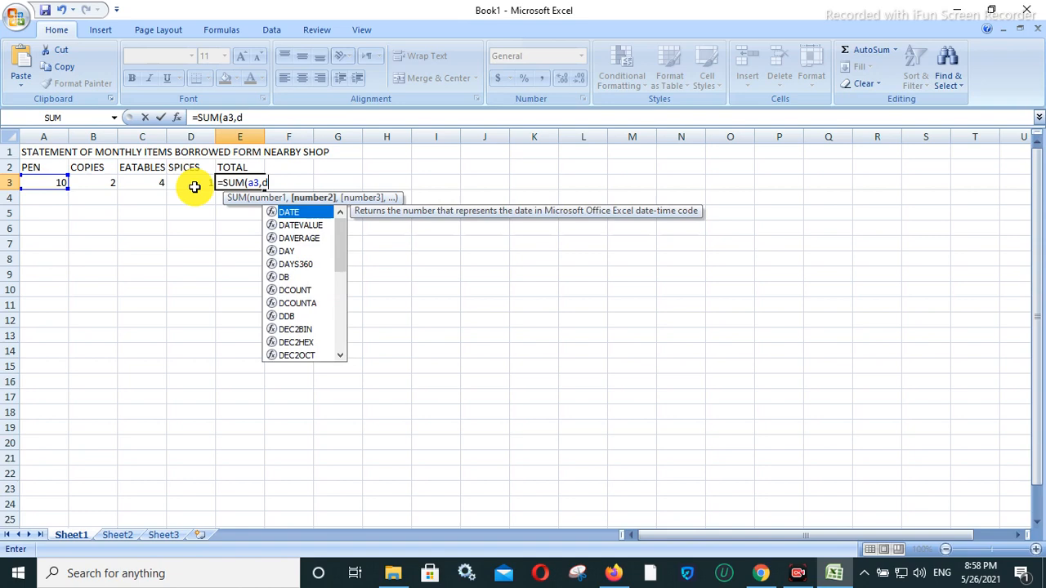
type("3")
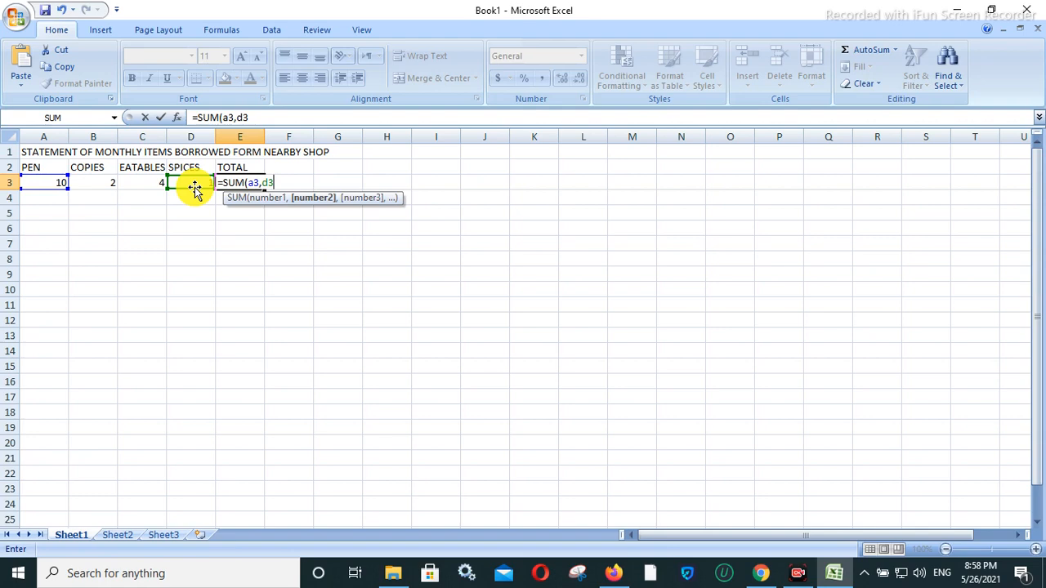
left_click(193, 187)
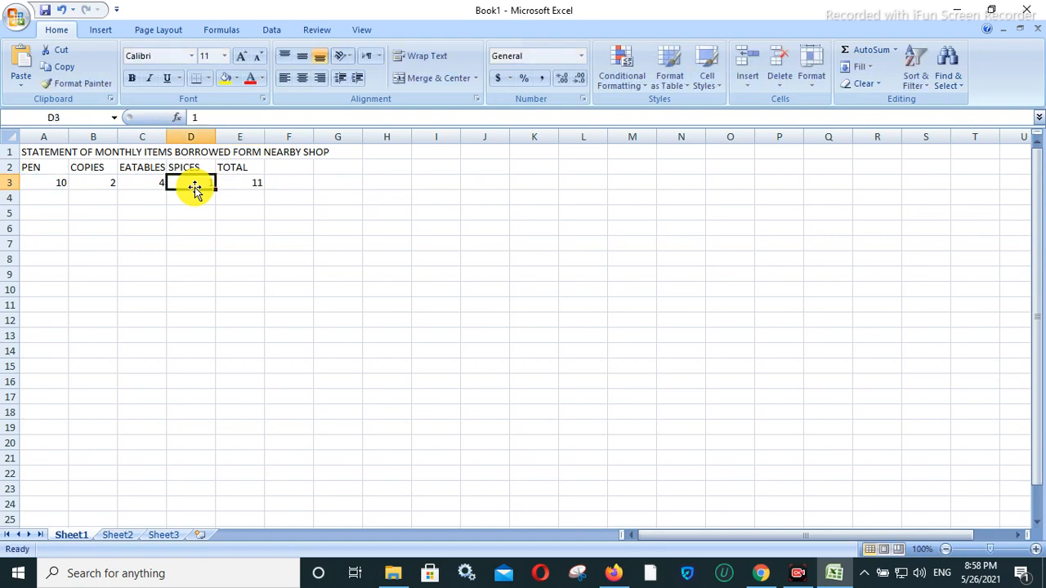
- Change the TOTAL formula in cell E3 to sum the whole range, =SUM(A3:D3)
double_click(243, 182)
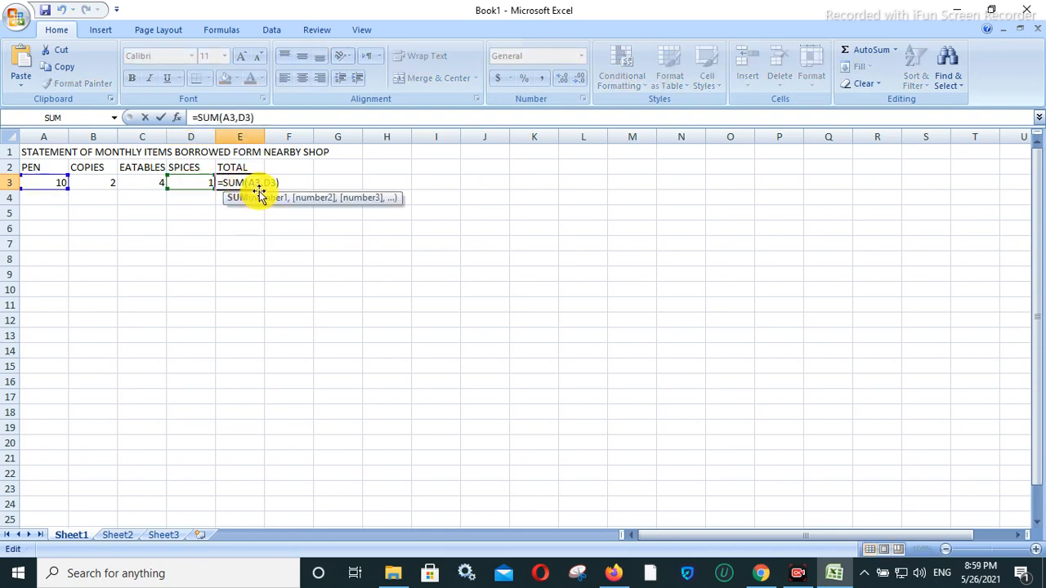
left_click(266, 182)
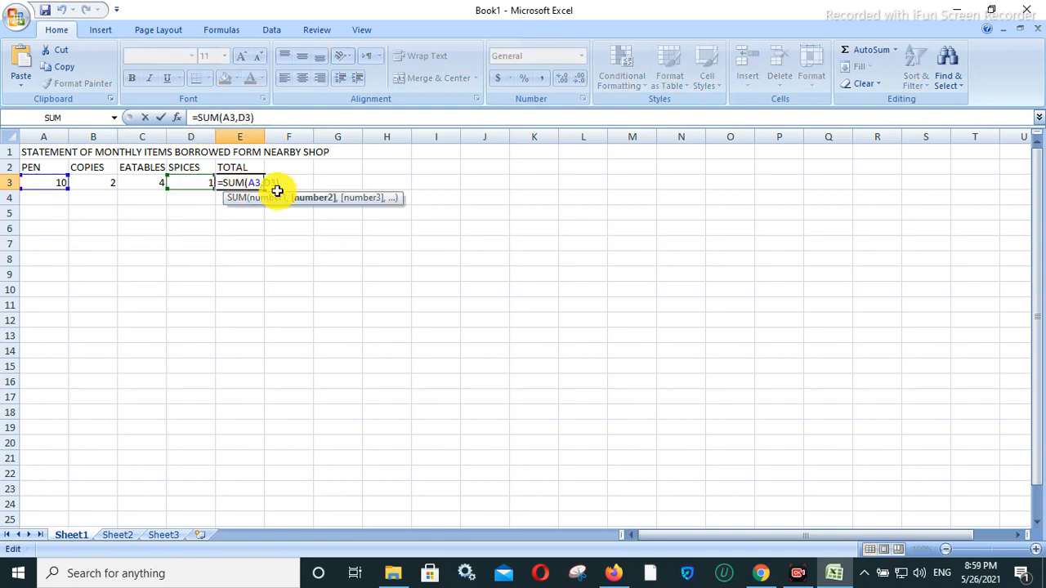
key("BackSpace")
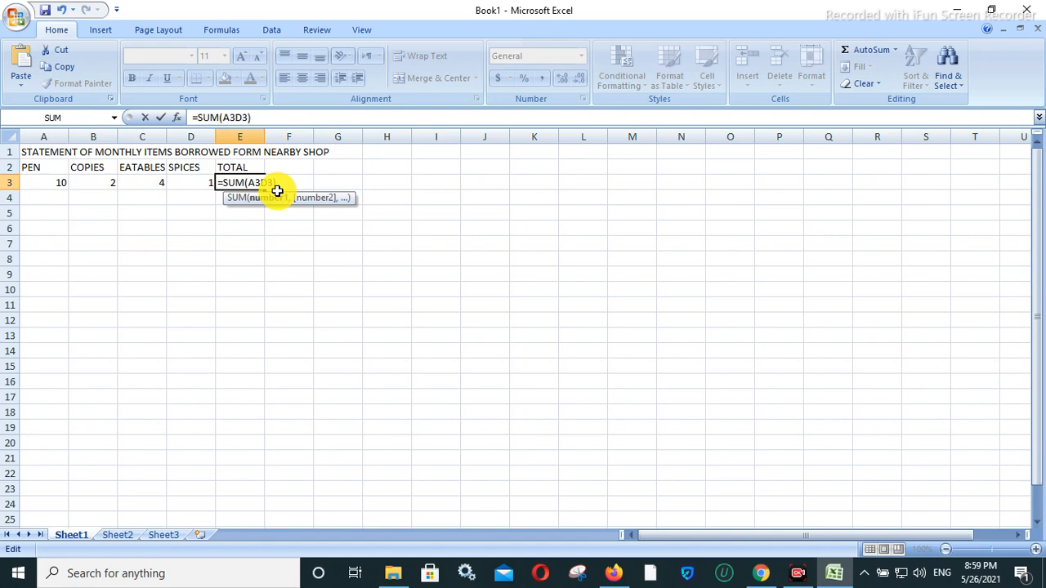
type(":")
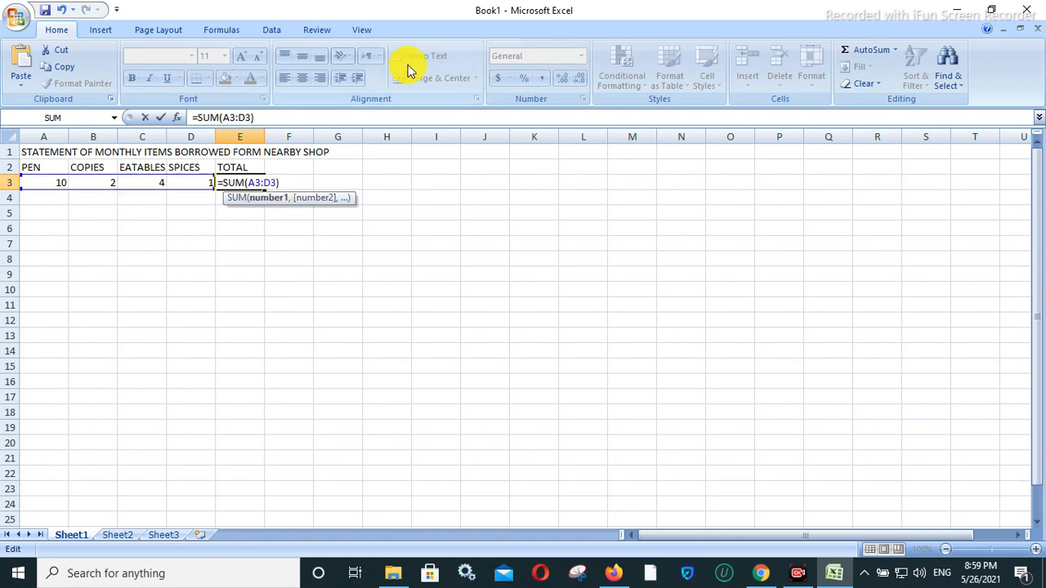
key("Return")
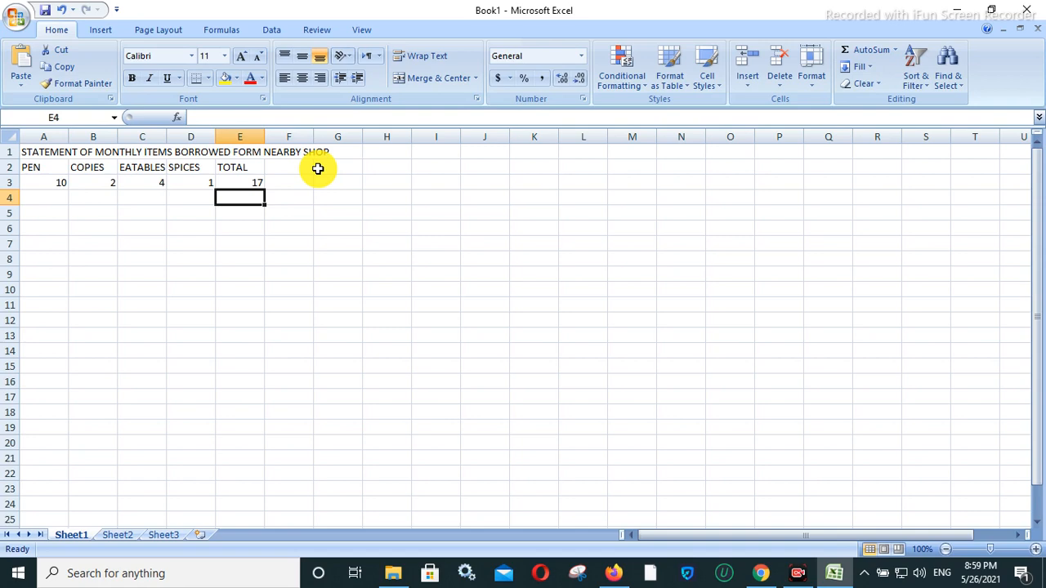
- Enter the quantities 20, 5, 20 and 2 in cells A4 to D4 as the second row of items
left_click(45, 198)
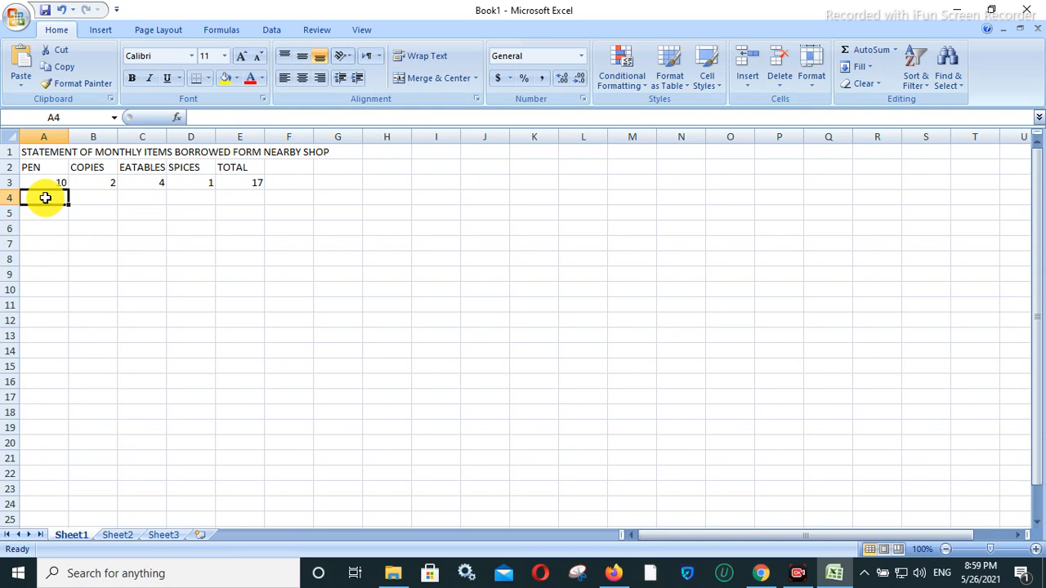
type("20")
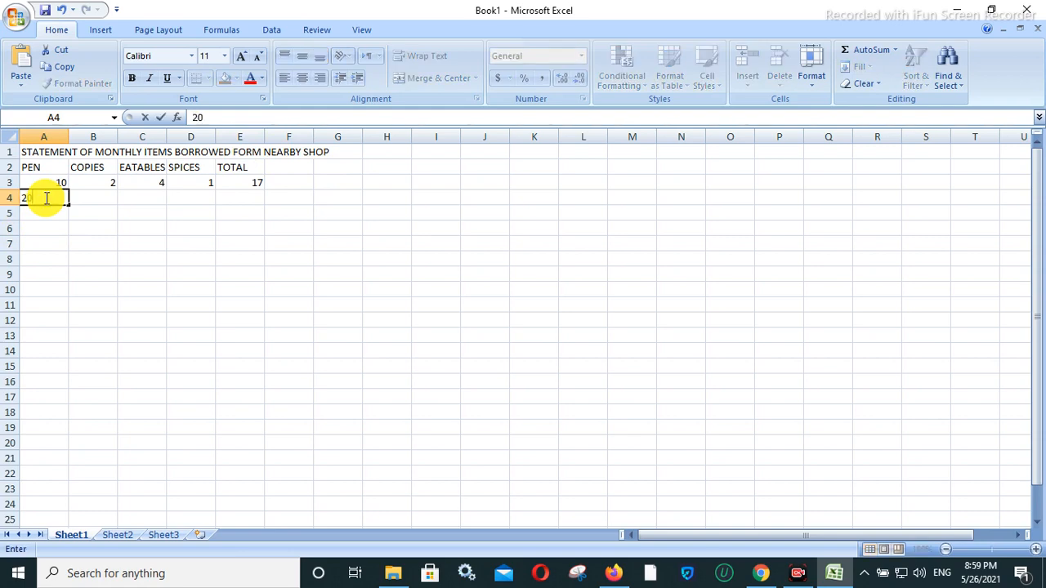
key("Tab")
type("5")
key("Tab")
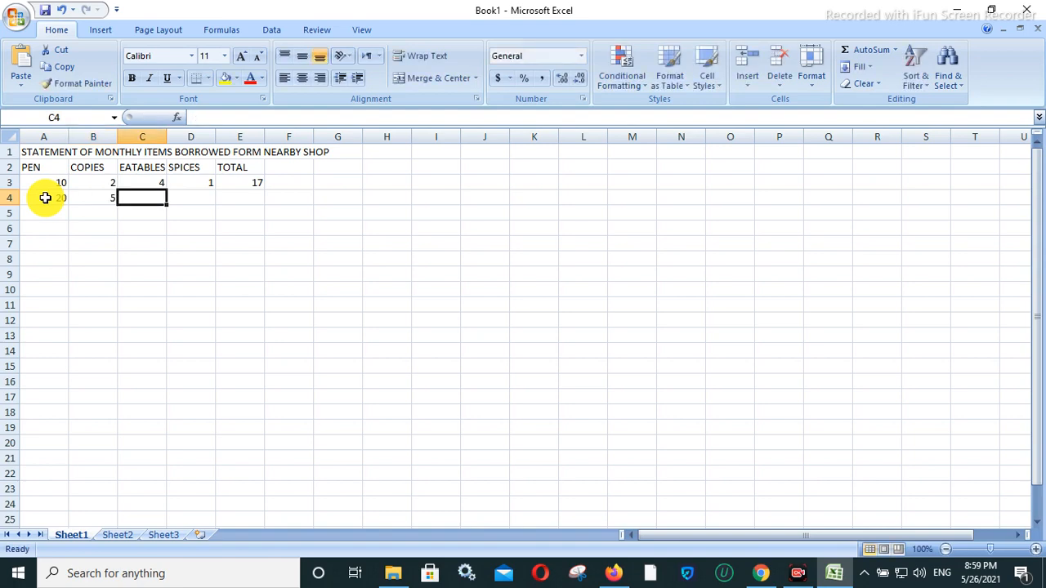
type("20")
key("Tab")
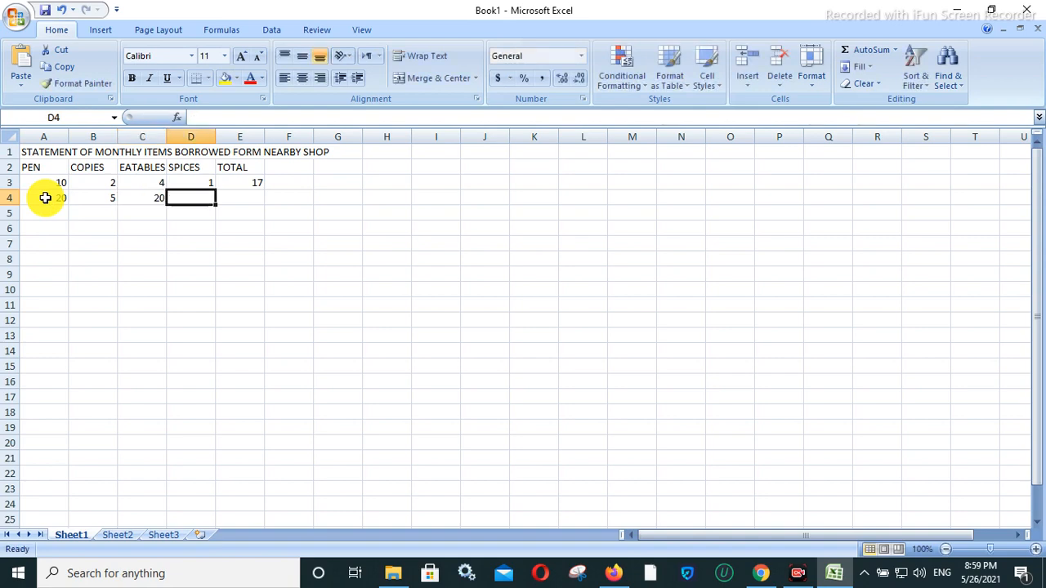
type("2")
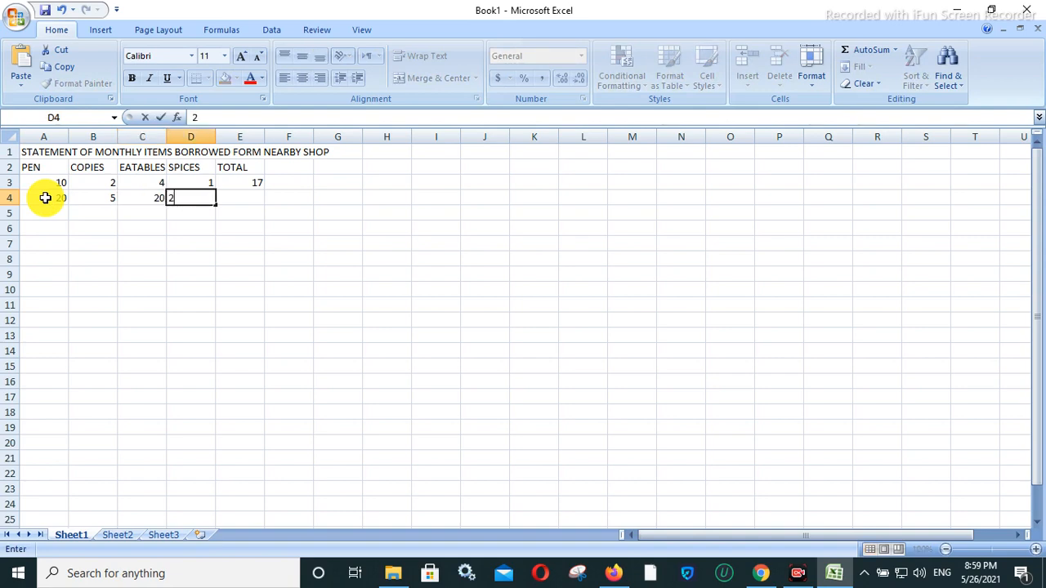
key("Tab")
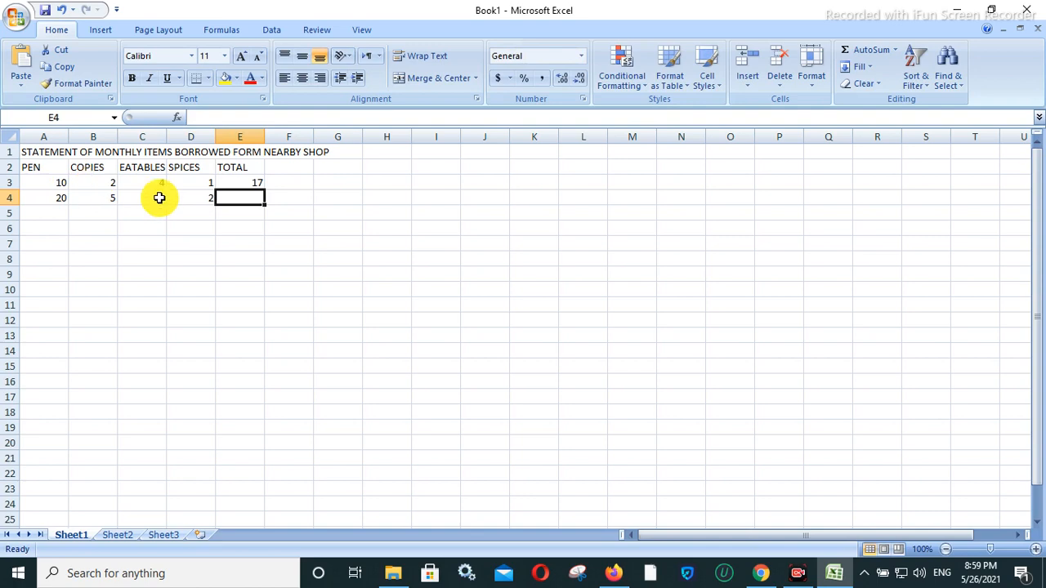
- Copy the SUM formula from cell E3 down to E4 with the fill handle
left_click(249, 182)
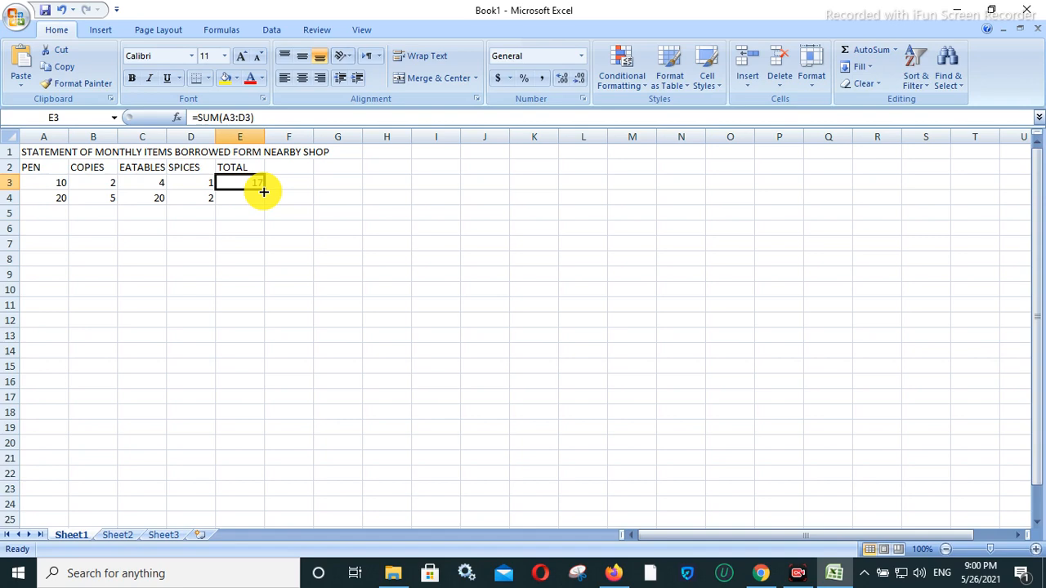
left_click_drag(263, 192, 263, 191)
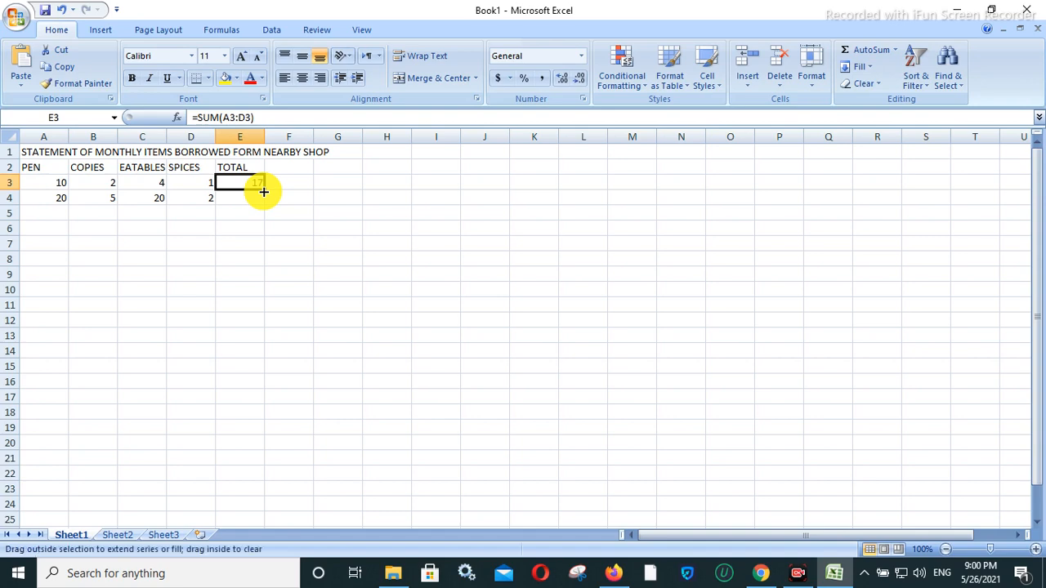
left_click_drag(263, 191, 262, 205)
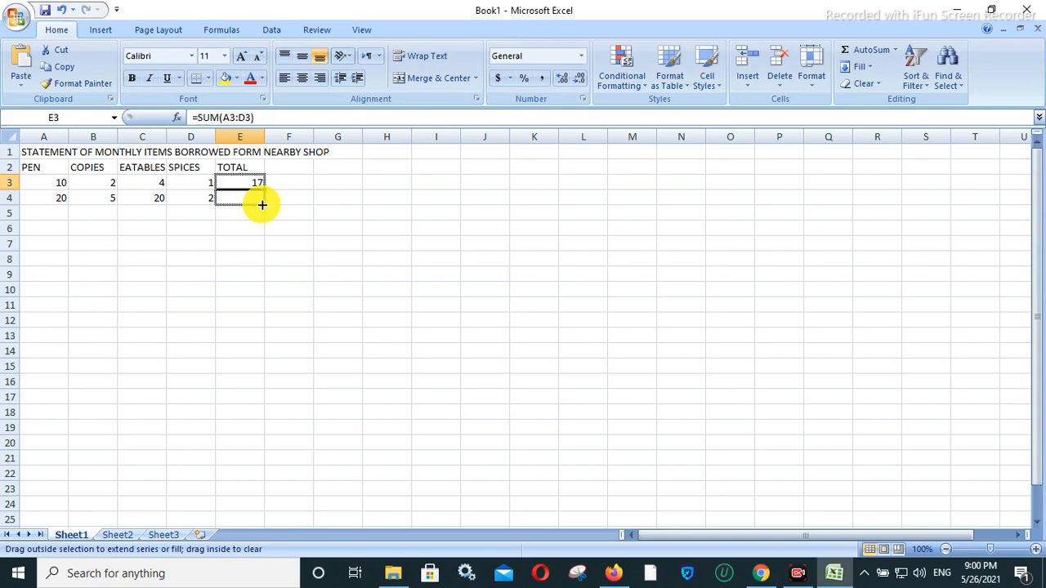
left_click_drag(261, 205, 261, 205)
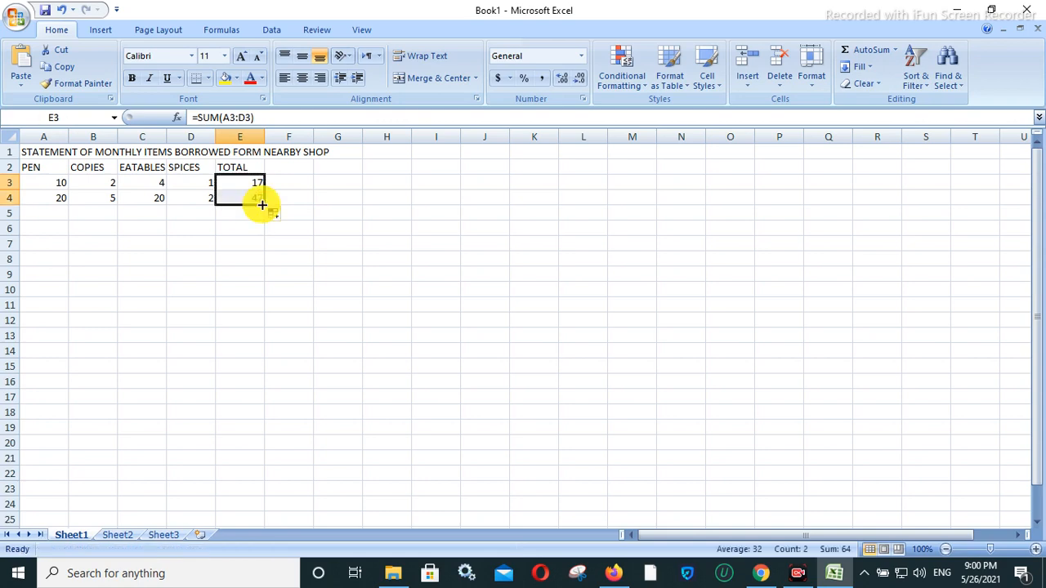
left_click(191, 198)
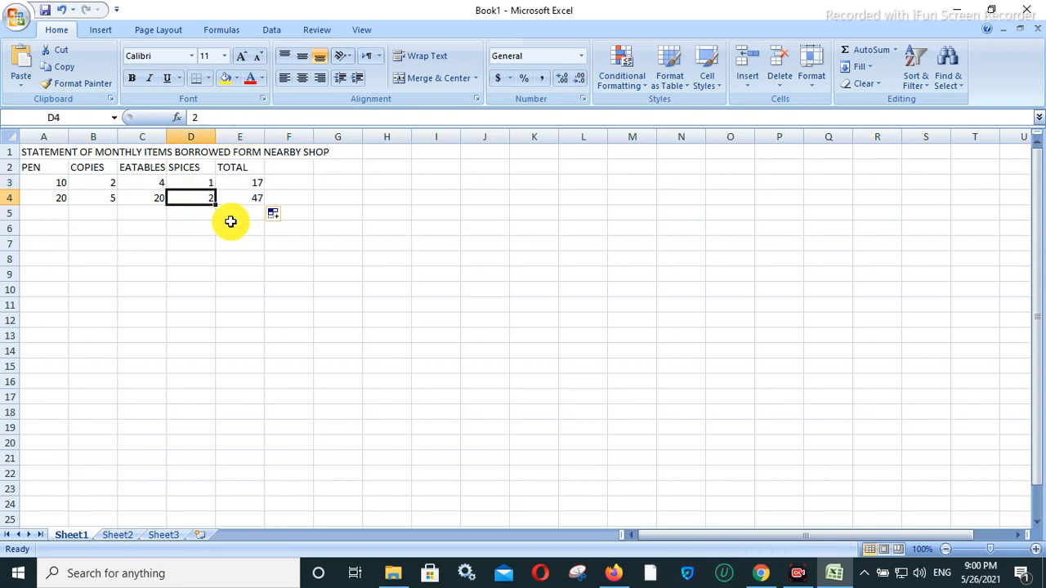
- Enter the quantities 10, 40, 5 and 2 in cells A5 to D5
left_click(54, 213)
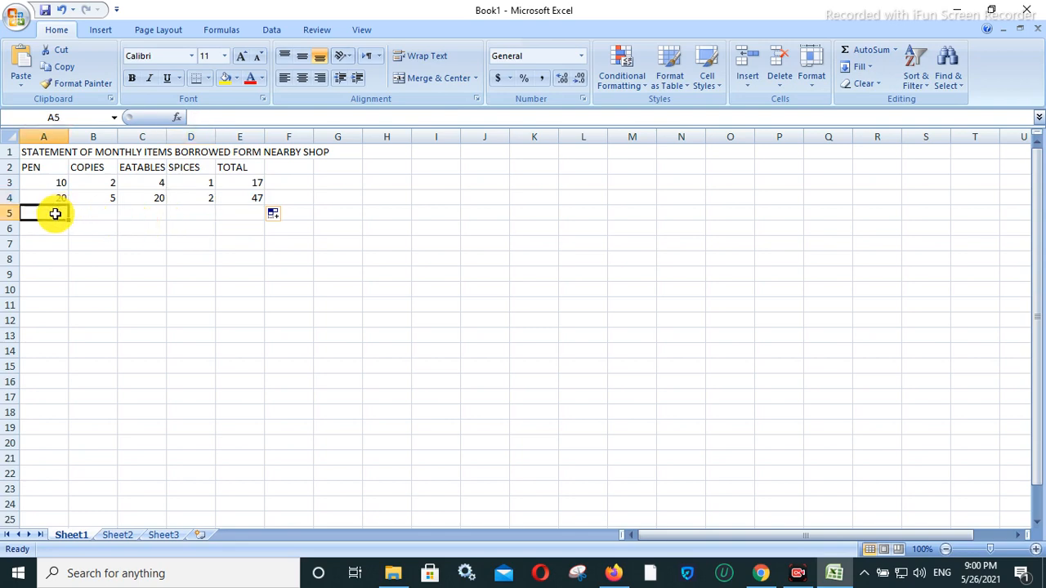
type("10")
key("Tab")
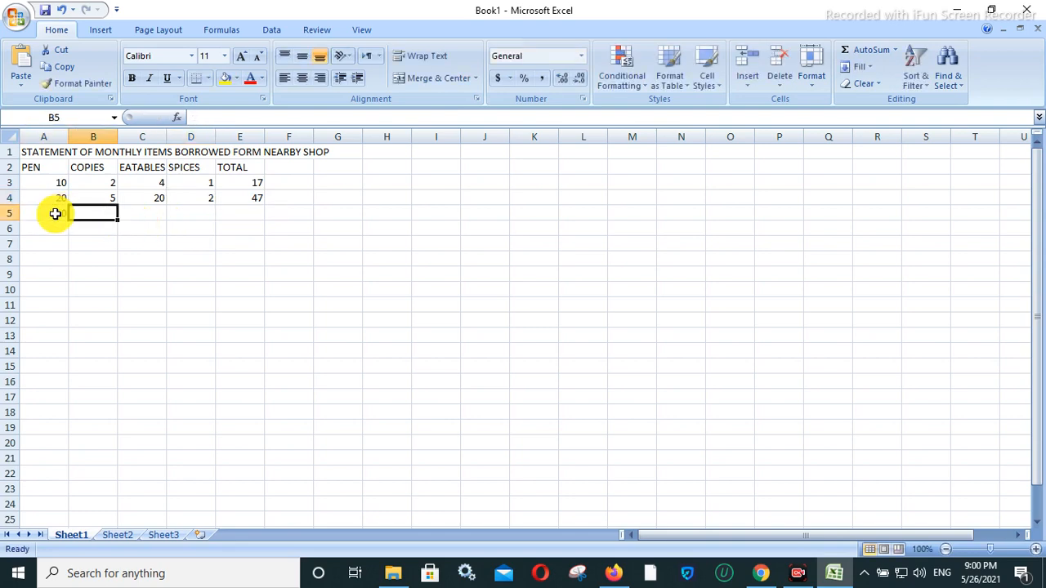
type("40")
key("Tab")
type("5")
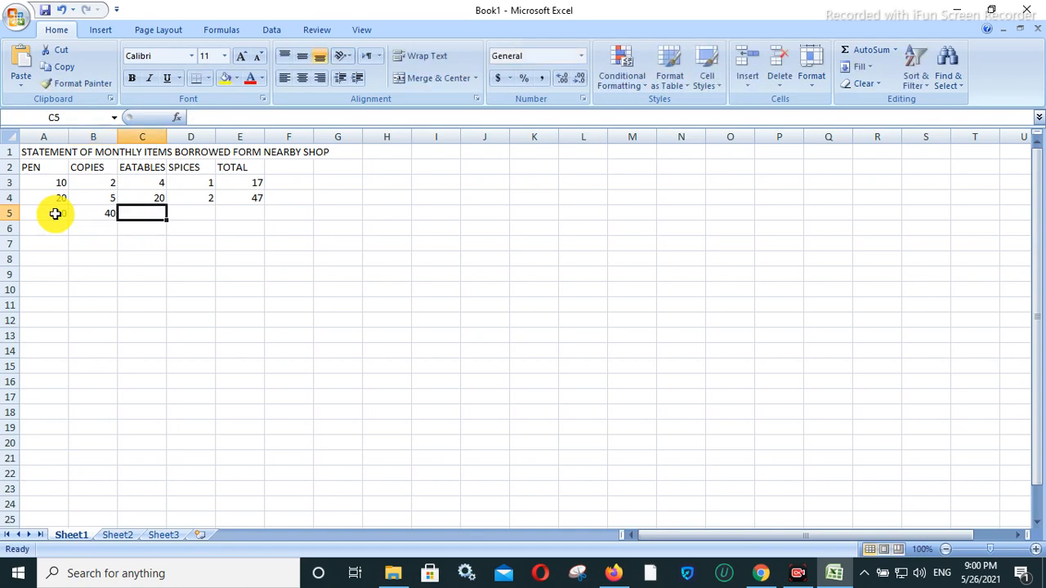
key("Tab")
type("2")
key("Tab")
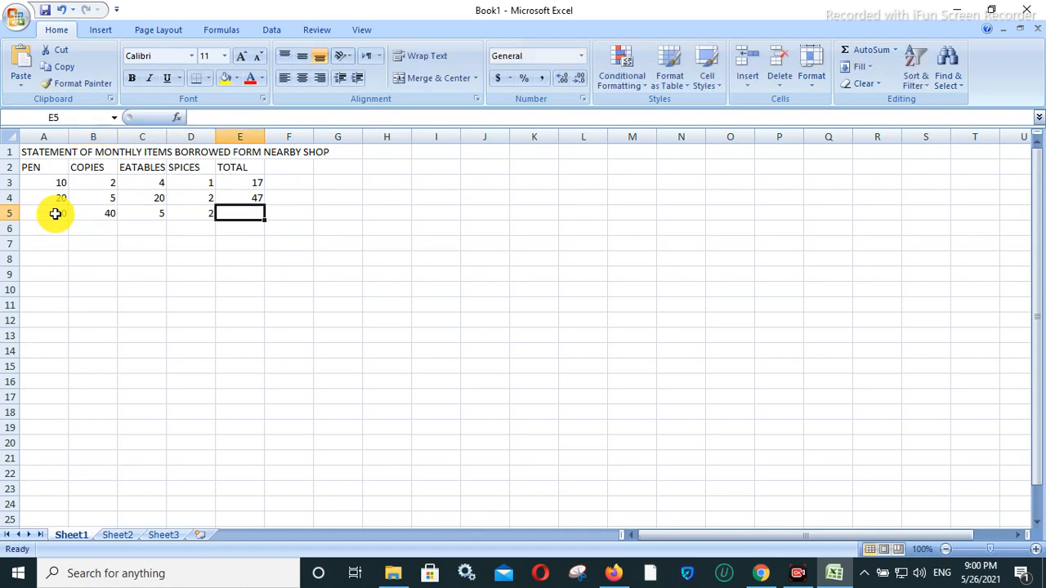
- Enter the quantities 20, 2, 1 and 1 in cells A6 to D6
key("Down")
key("Left")
key("Left")
key("Left")
key("Left")
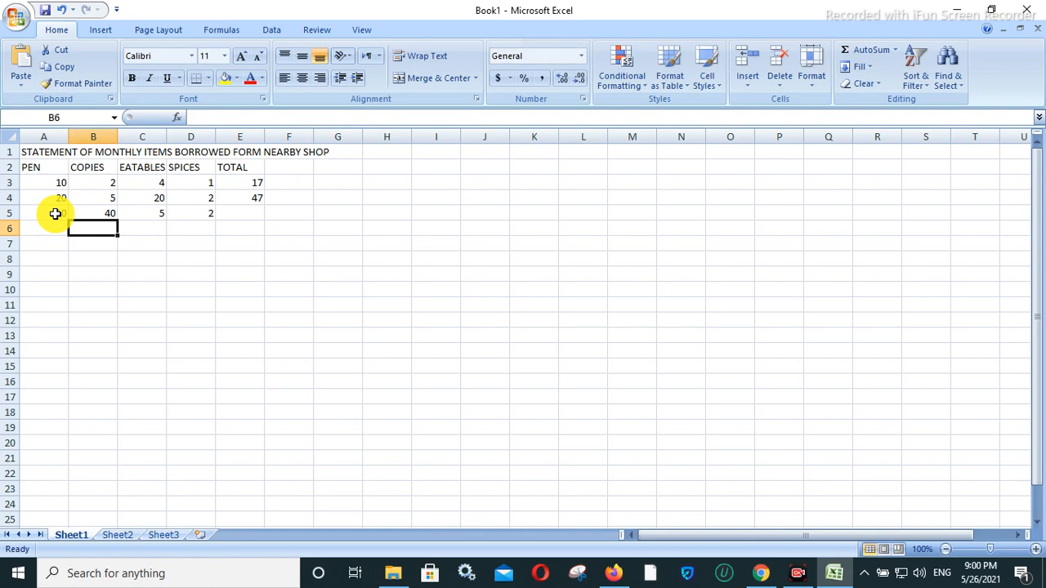
type("20")
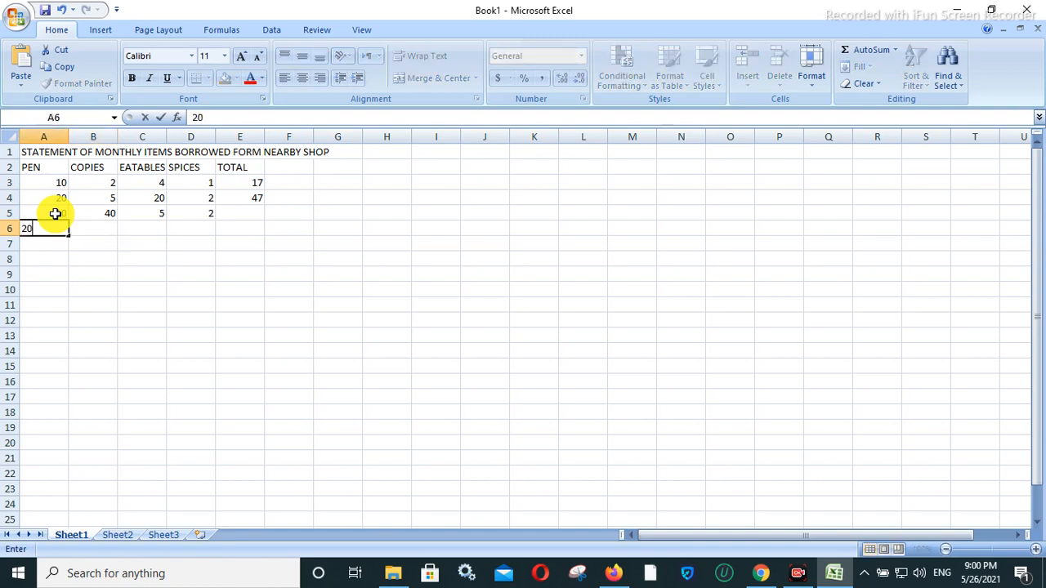
key("Tab")
type("2")
key("Tab")
type("1")
key("Tab")
type("1")
key("Left")
- Enter the quantities 6, 5, 2 and 1 in cells A7 to D7
key("Left")
key("Down")
key("Left")
type("6")
key("Tab")
type("5")
key("Tab")
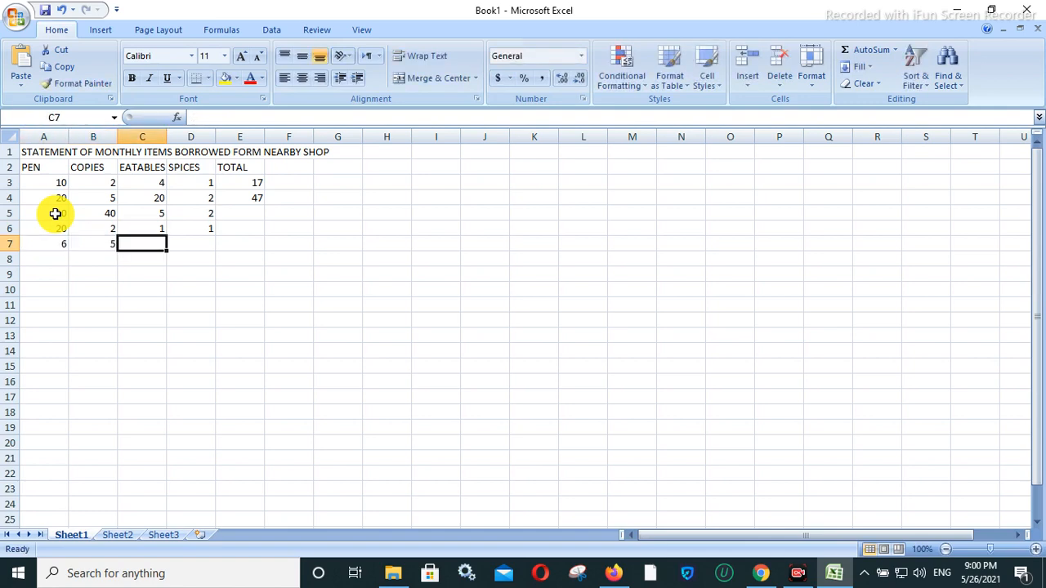
type("2")
key("Tab")
type("1")
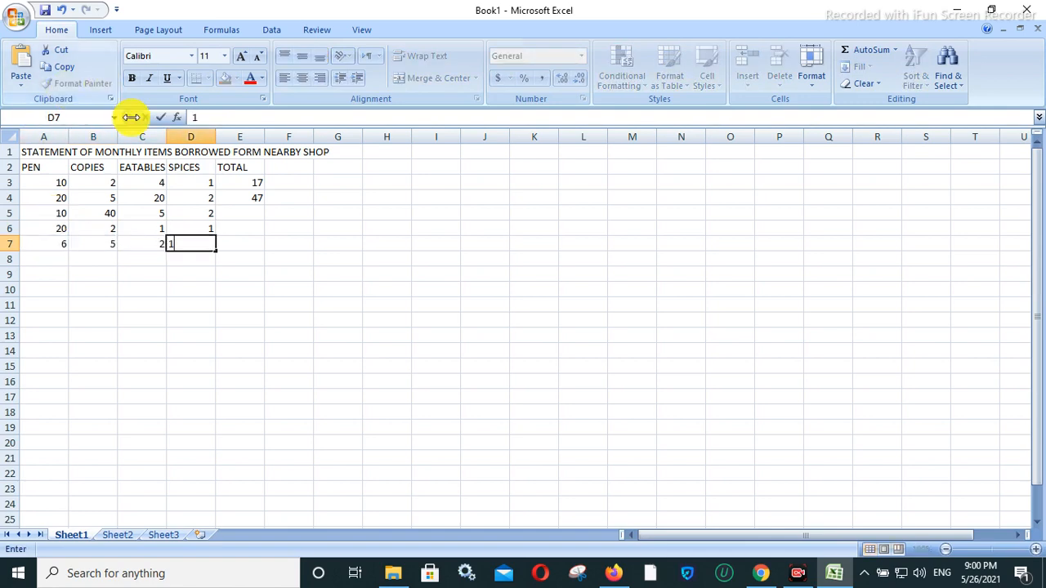
- Fill the SUM formula from cell E4 down through E7 to total the remaining rows
left_click(243, 196)
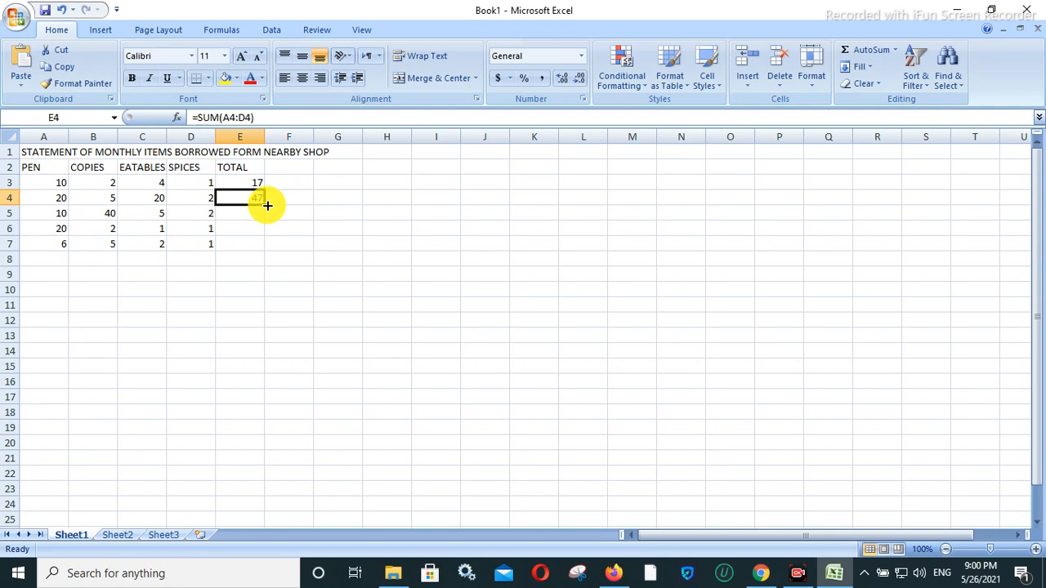
left_click_drag(268, 206, 267, 243)
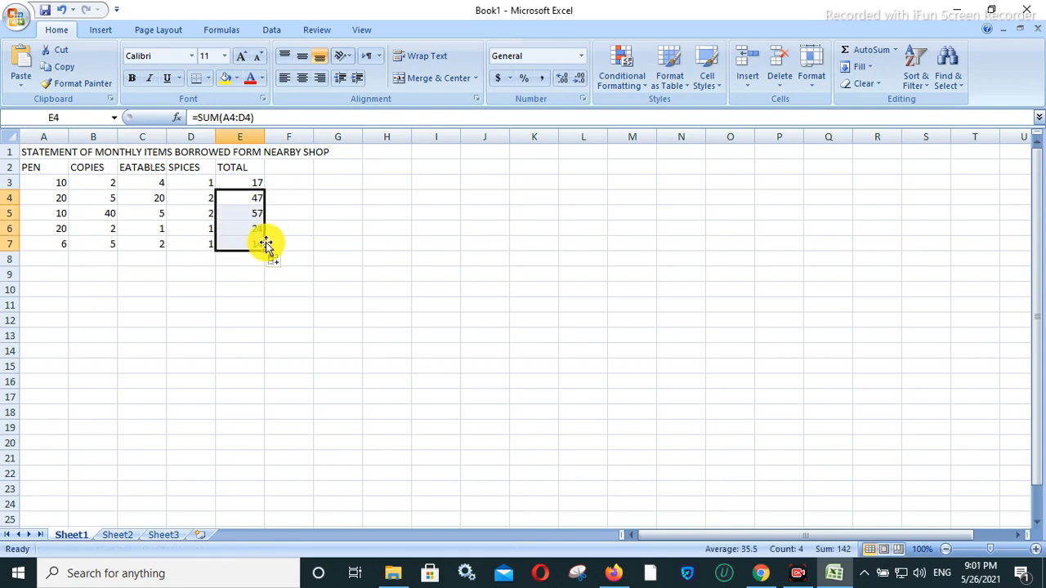
left_click(351, 226)
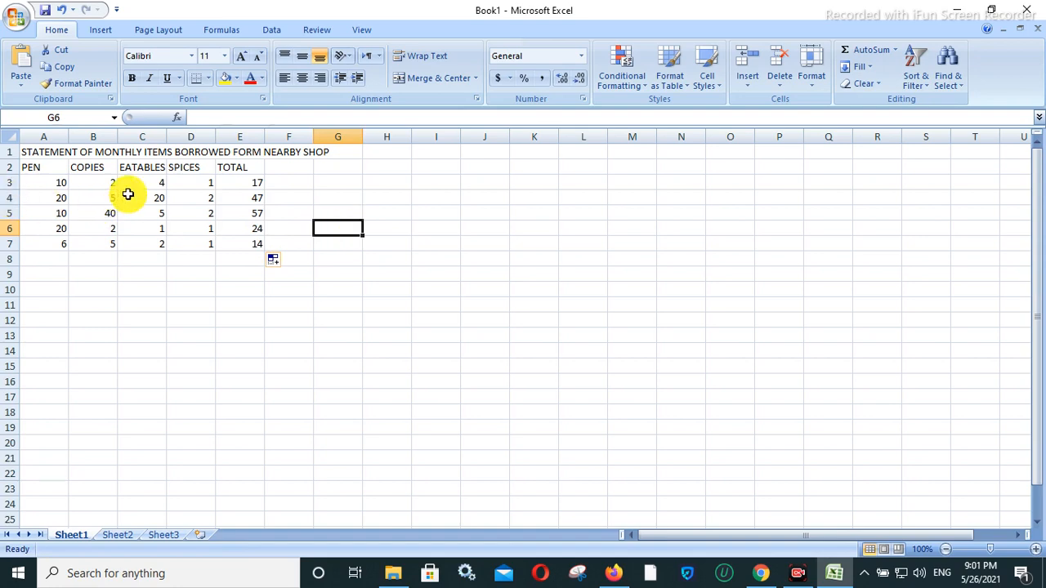
left_click(258, 182)
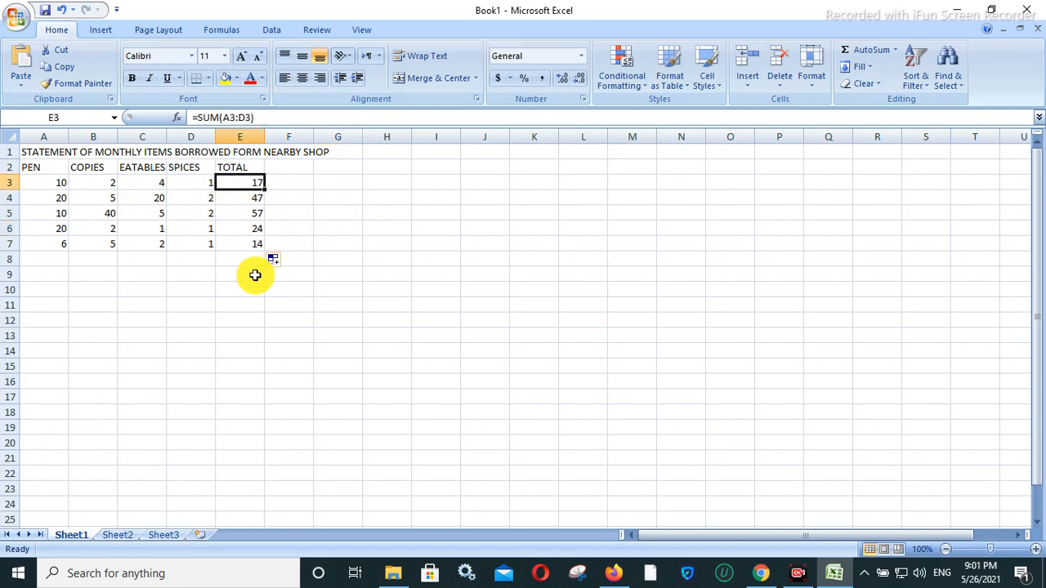